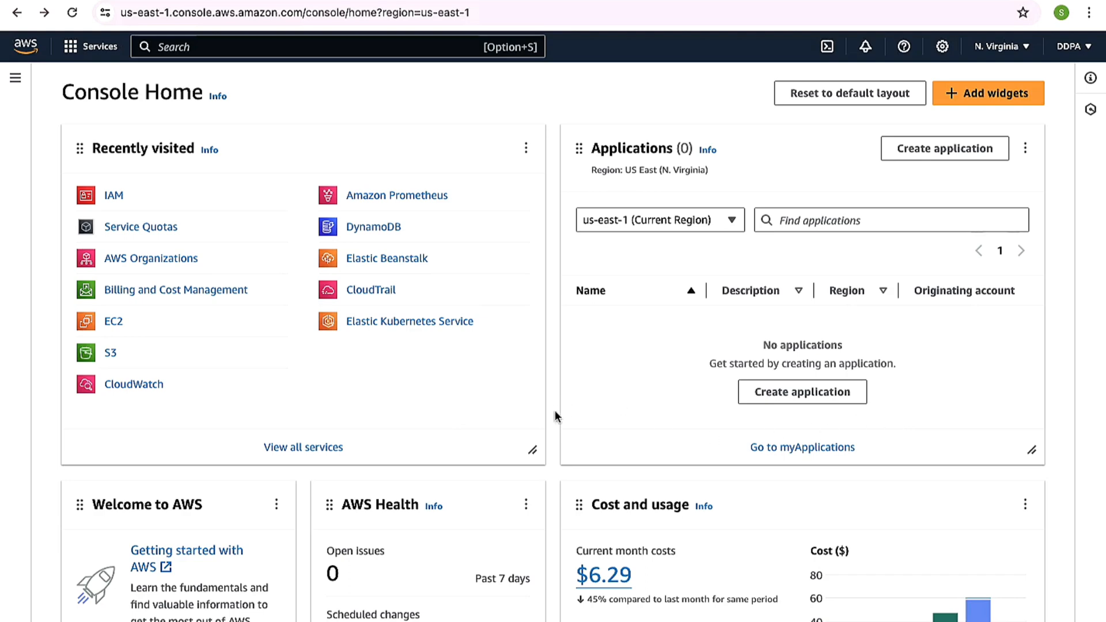
Browse the AWS service catalogue and view the services under Security, Identity, & Compliance.
scroll(555, 411, down, 1)
scroll(554, 411, up, 1)
click(98, 47)
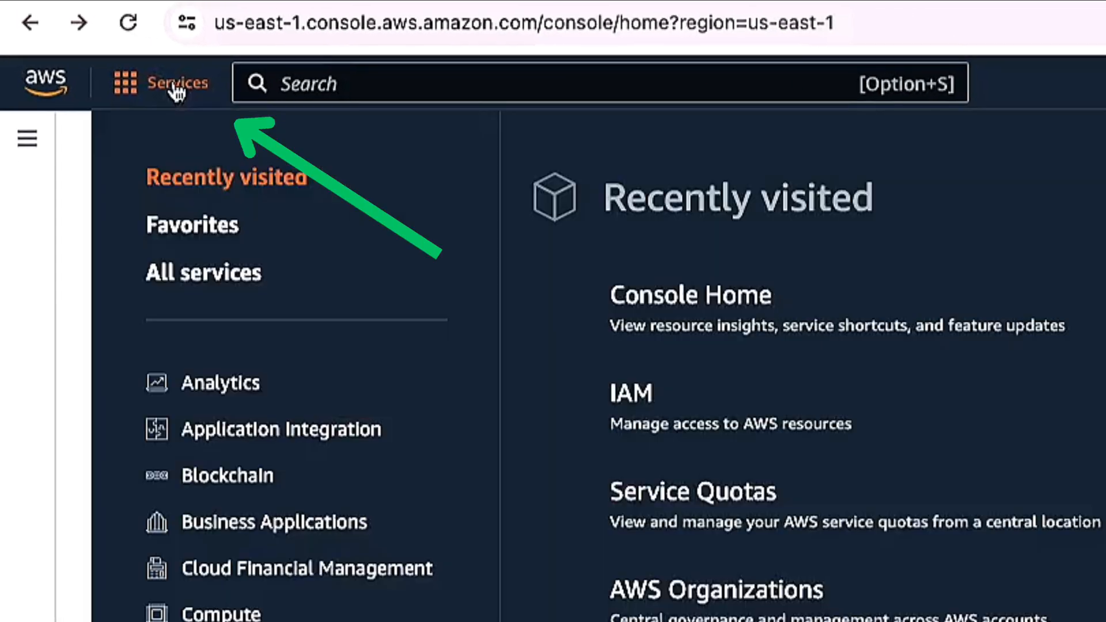
scroll(270, 524, down, 5)
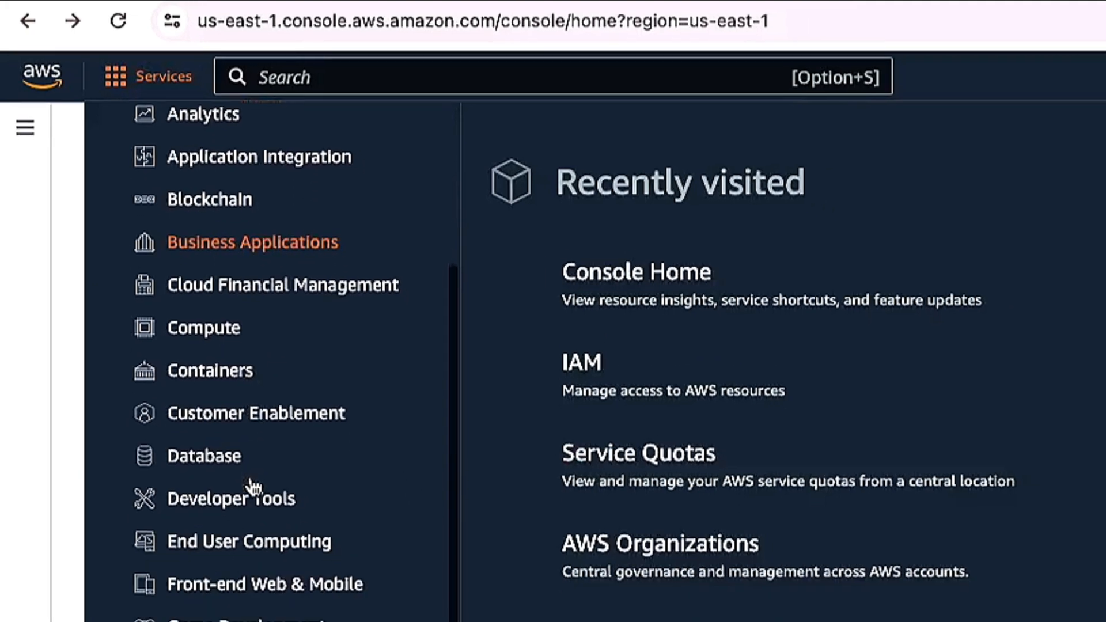
scroll(254, 588, down, 2)
scroll(254, 587, up, 2)
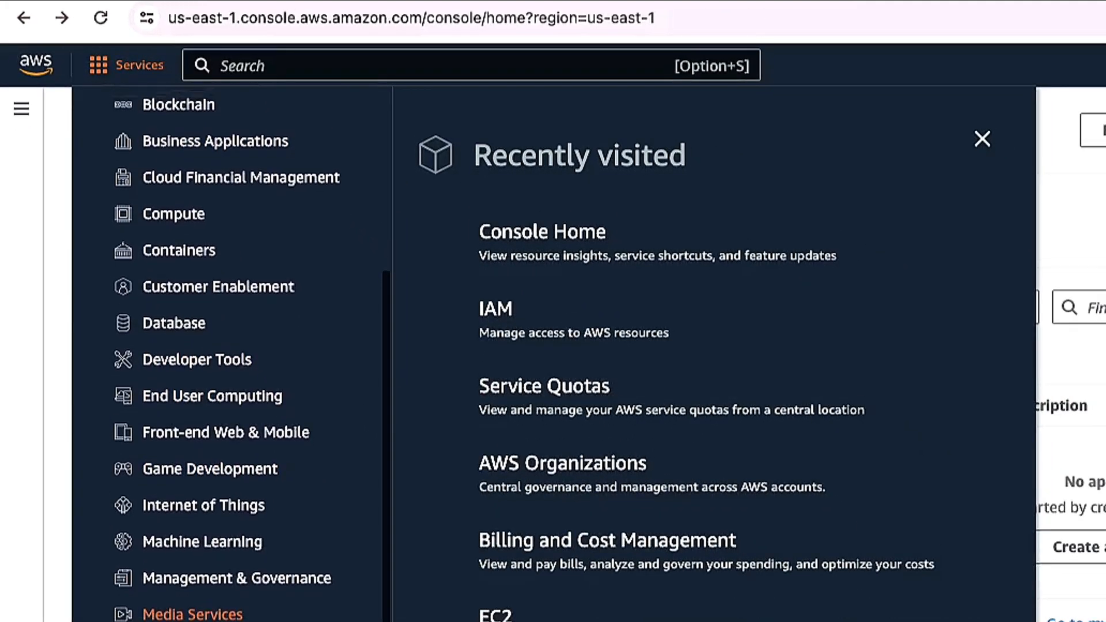
scroll(230, 346, down, 3)
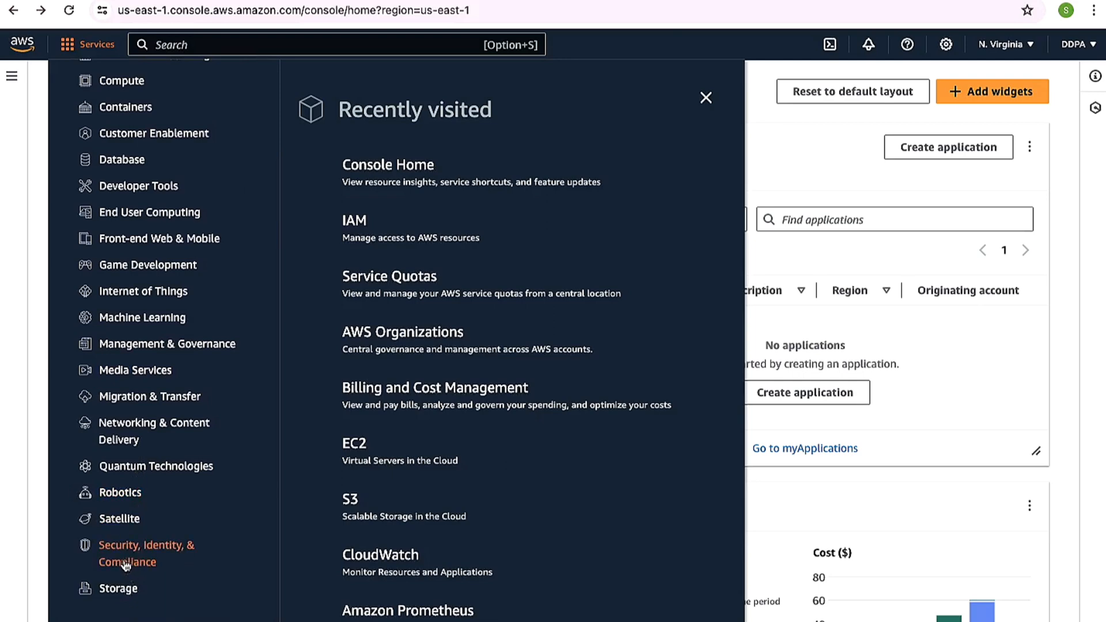
click(127, 553)
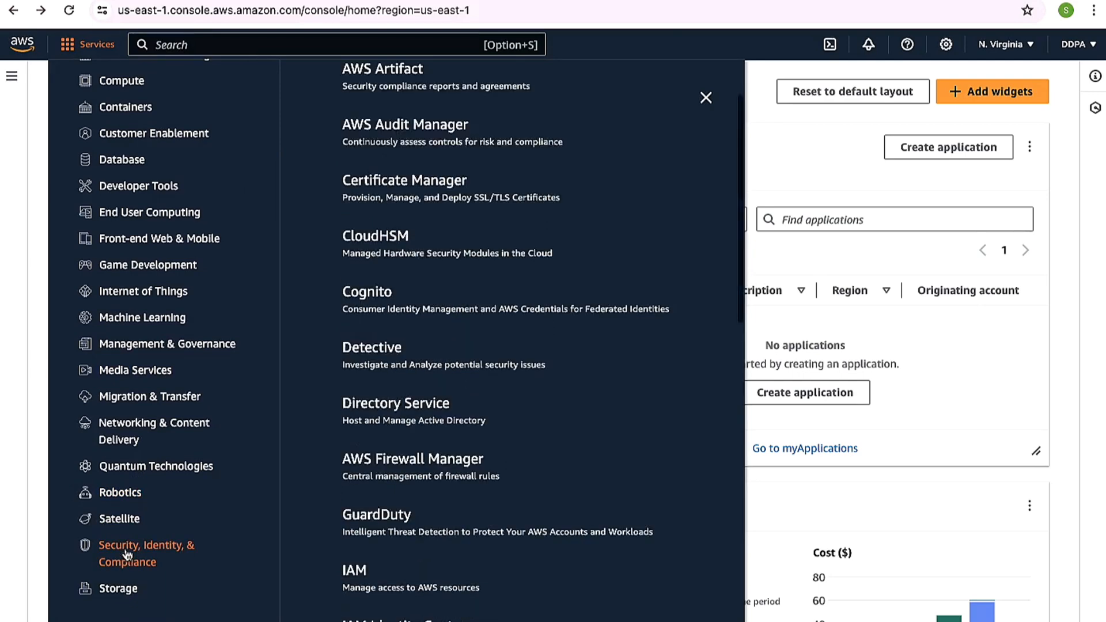
scroll(432, 458, down, 3)
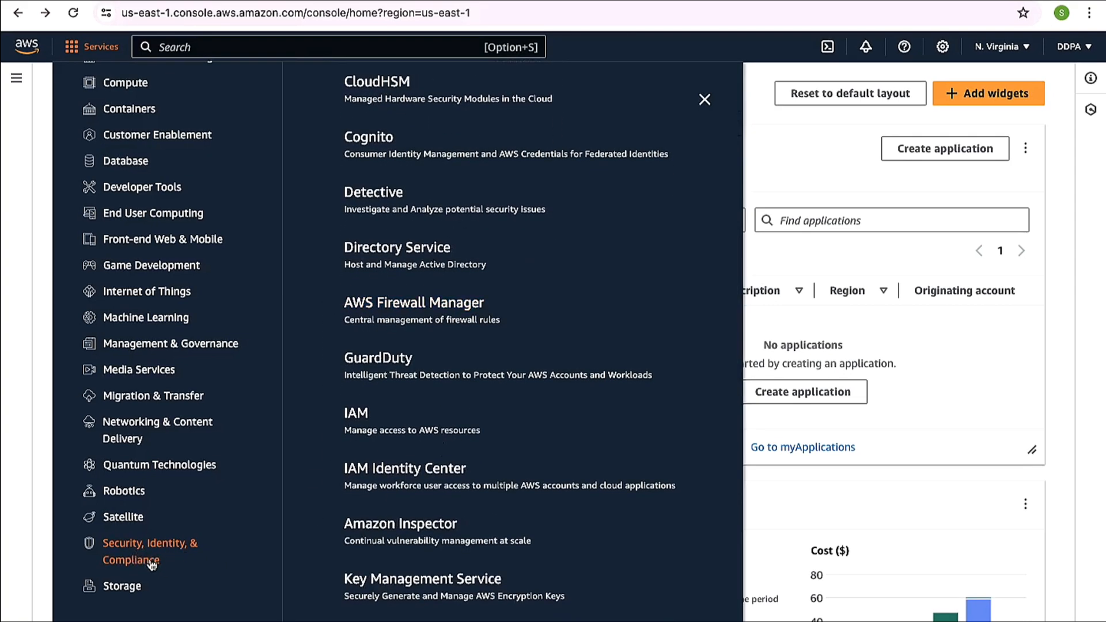
scroll(408, 496, down, 1)
scroll(408, 496, down, 1)
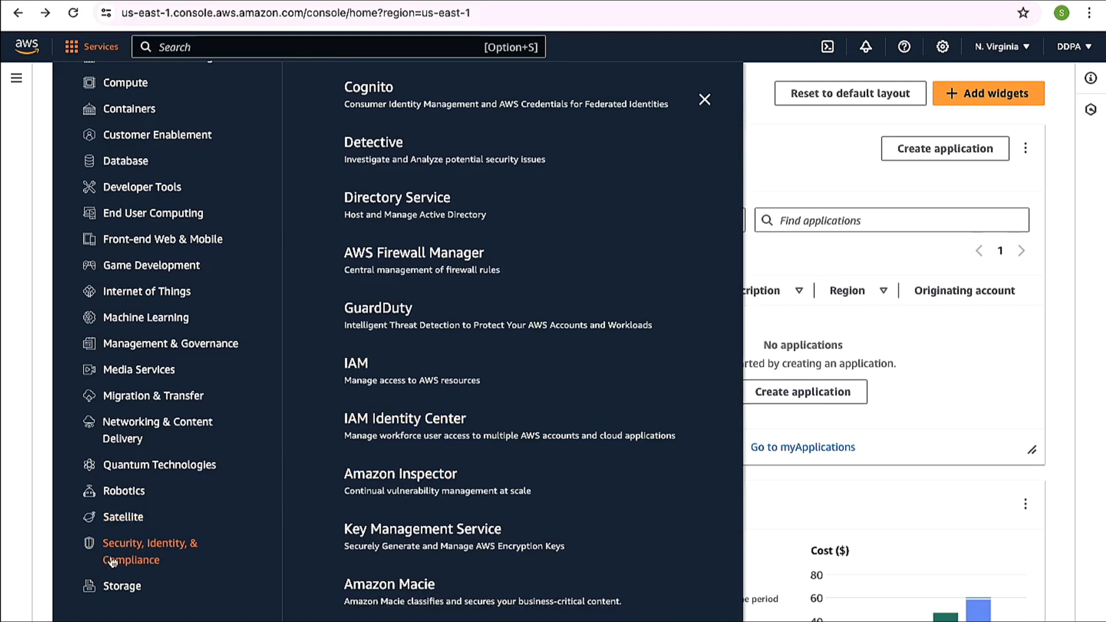
click(37, 517)
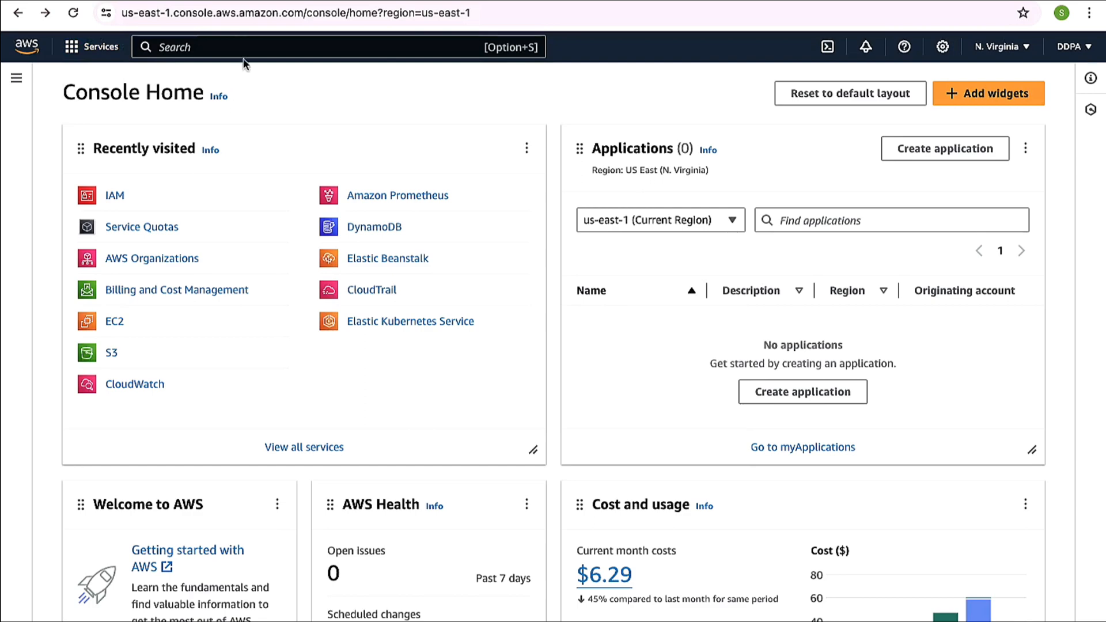
Search the console for iam and open the IAM service dashboard.
text(Iam)
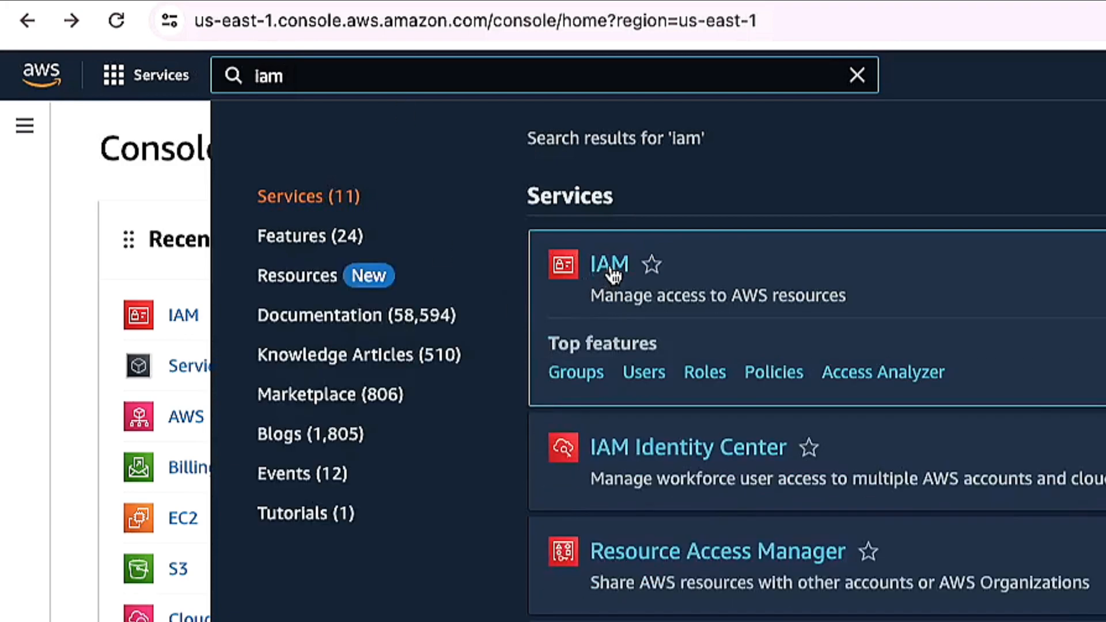
click(612, 275)
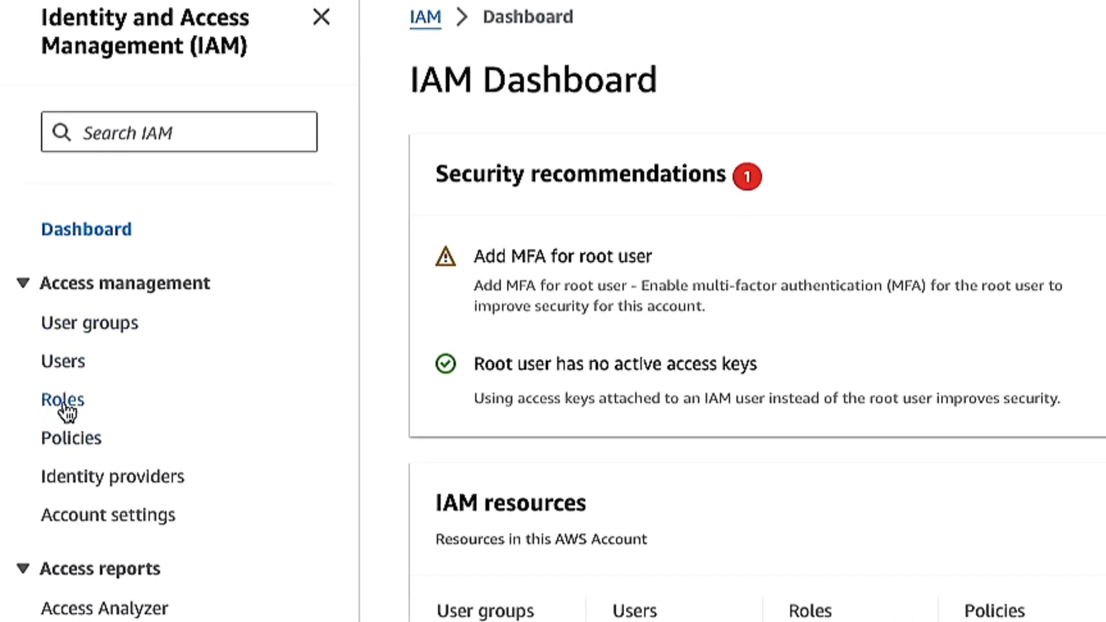
click(74, 410)
scroll(102, 451, down, 1)
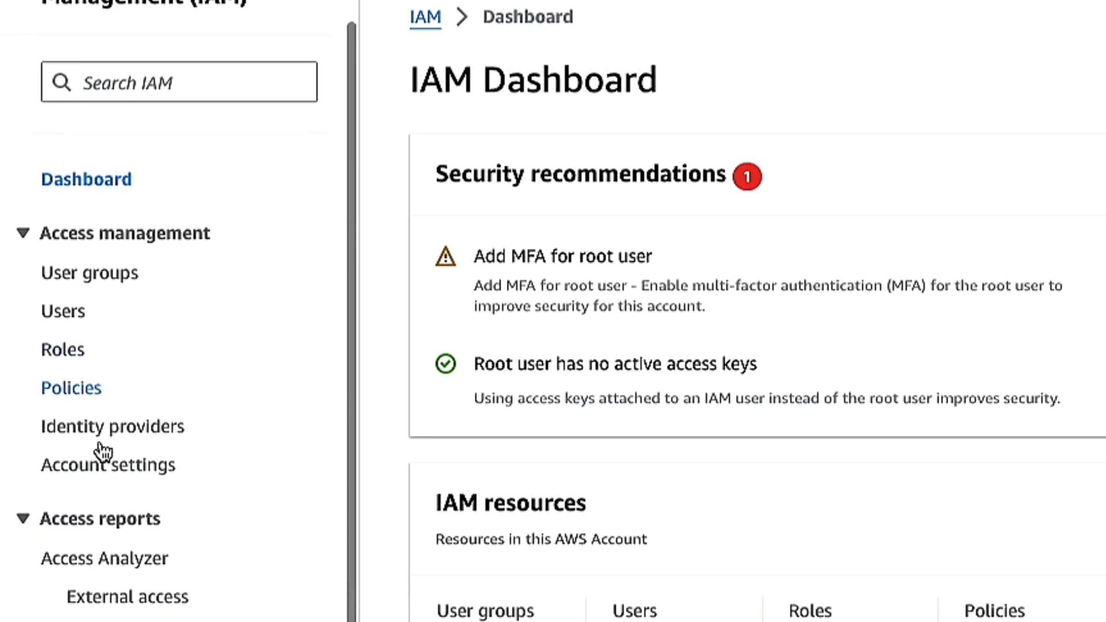
scroll(103, 451, up, 1)
click(99, 444)
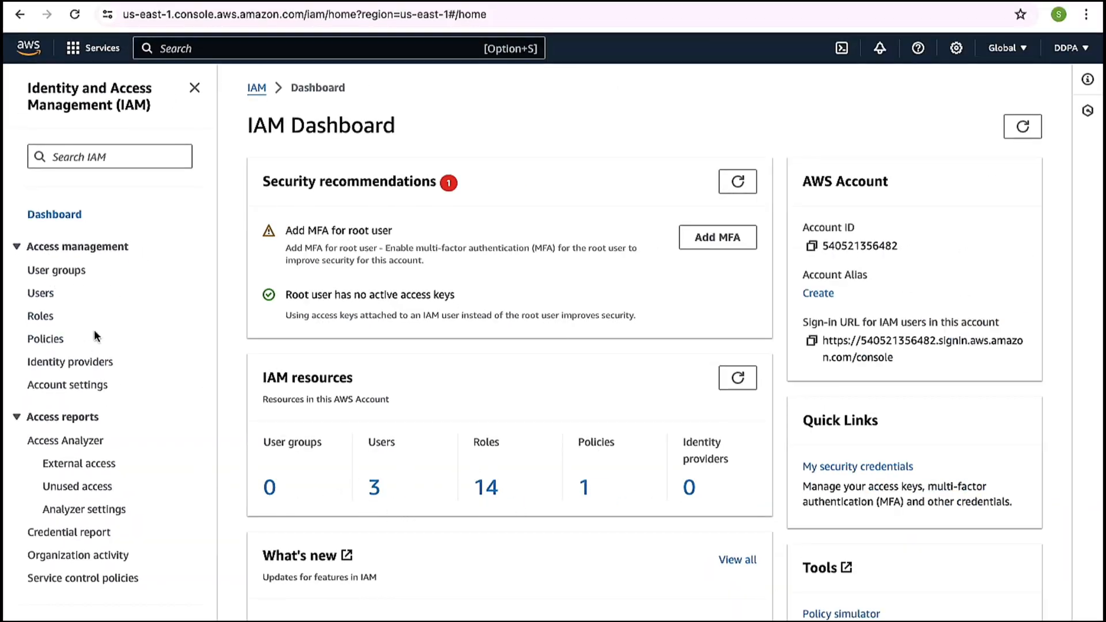
scroll(113, 319, down, 1)
scroll(112, 319, up, 1)
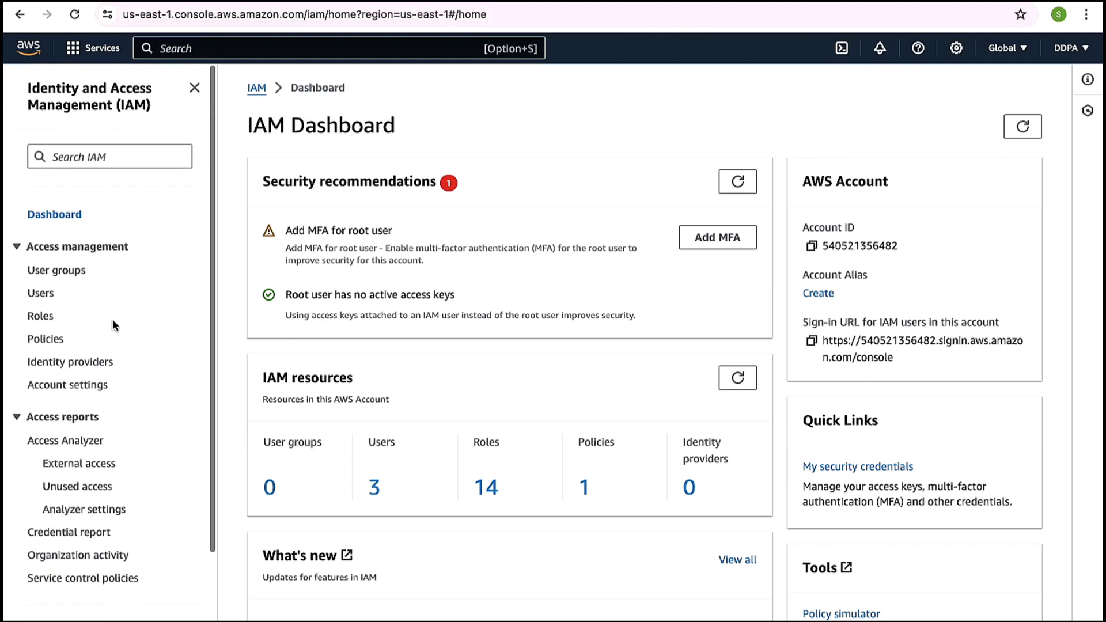
Start creating a new IAM user and enter awsDemo as the user name.
click(41, 295)
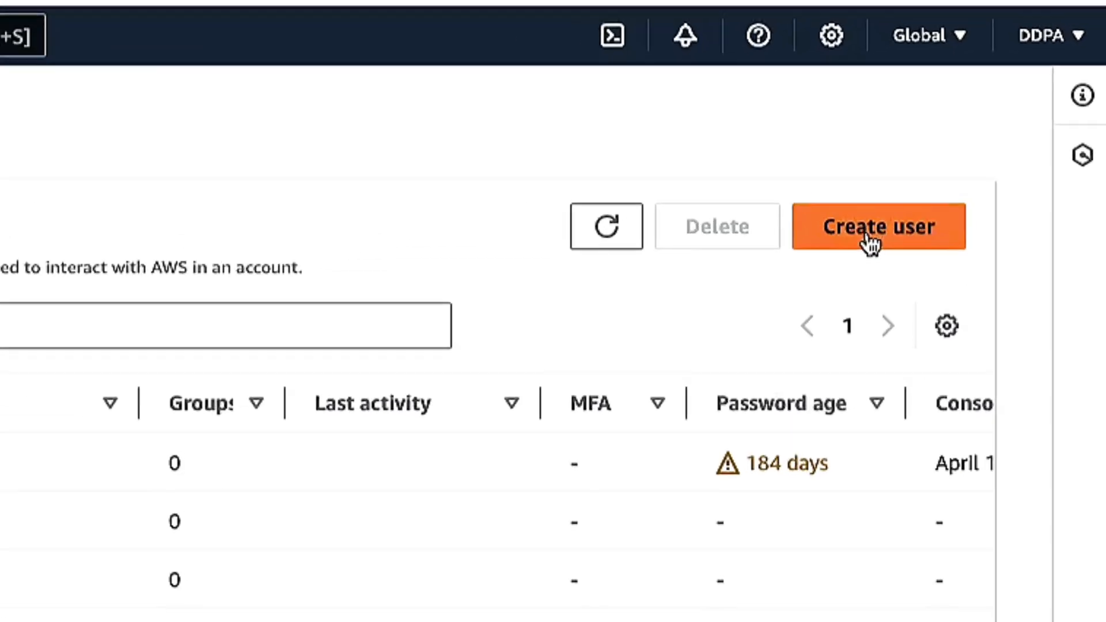
click(869, 239)
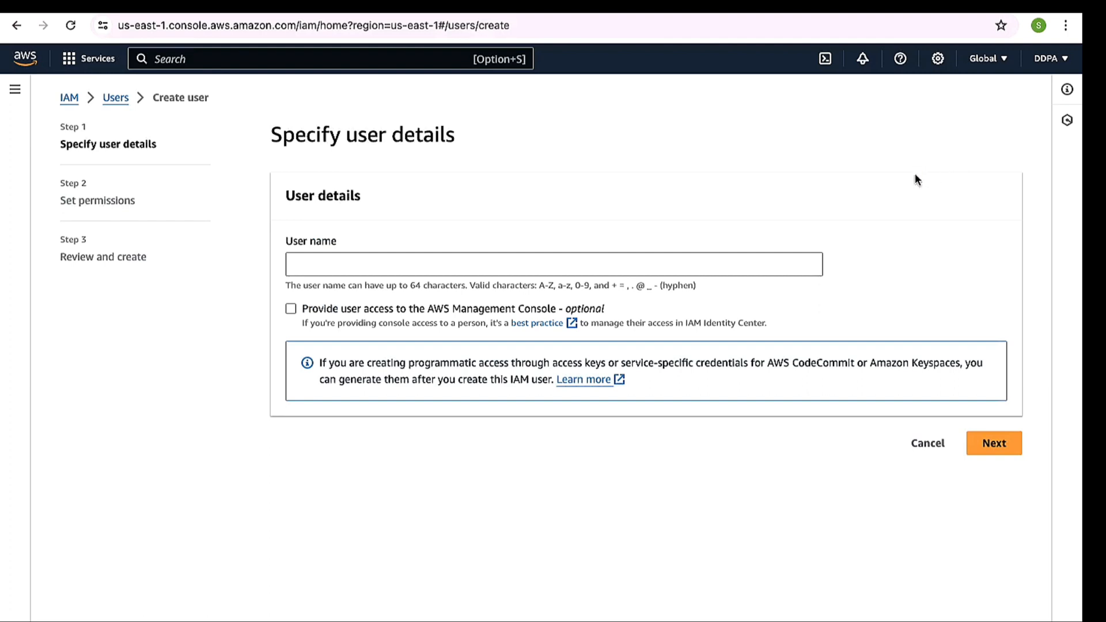
click(686, 262)
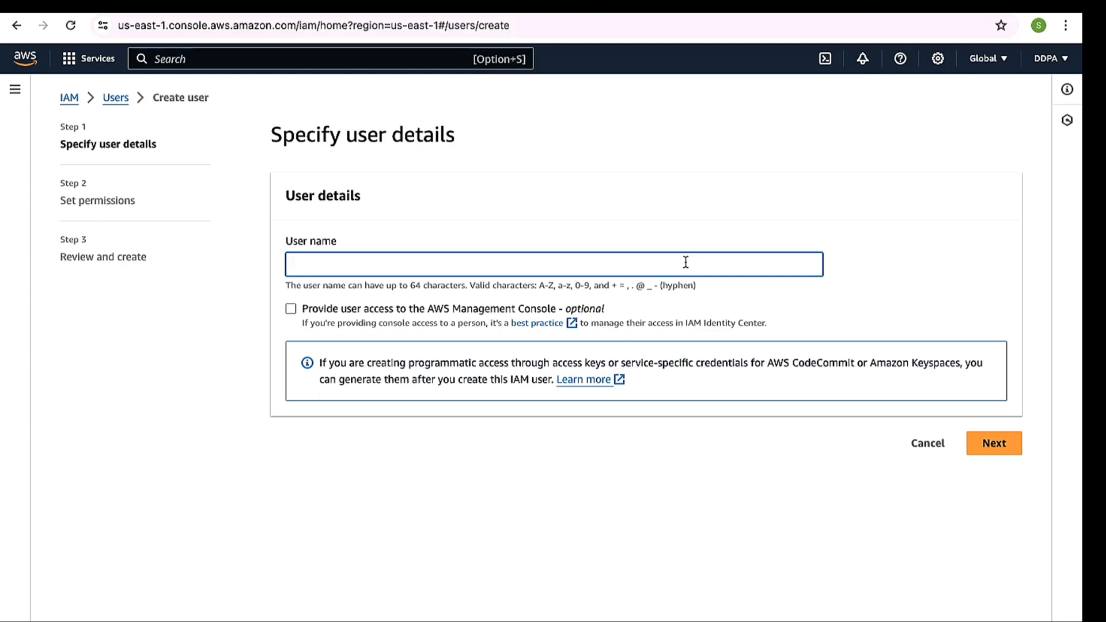
text(Aws)
key(BackSpace)
key(BackSpace)
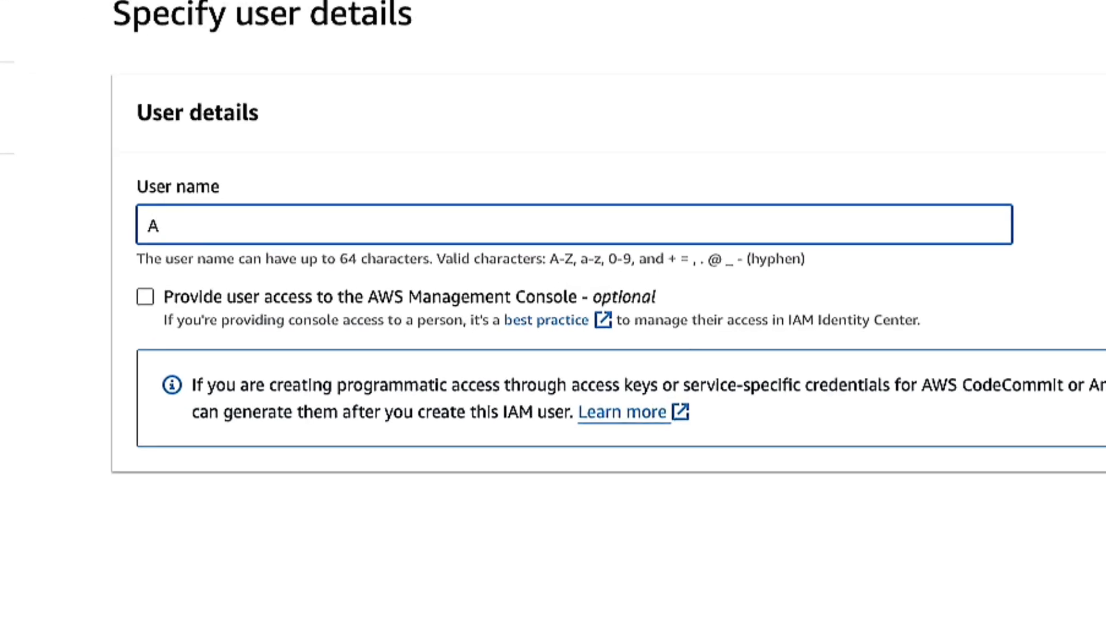
text(ws)
key(BackSpace)
key(BackSpace)
key(BackSpace)
text(awsDemo)
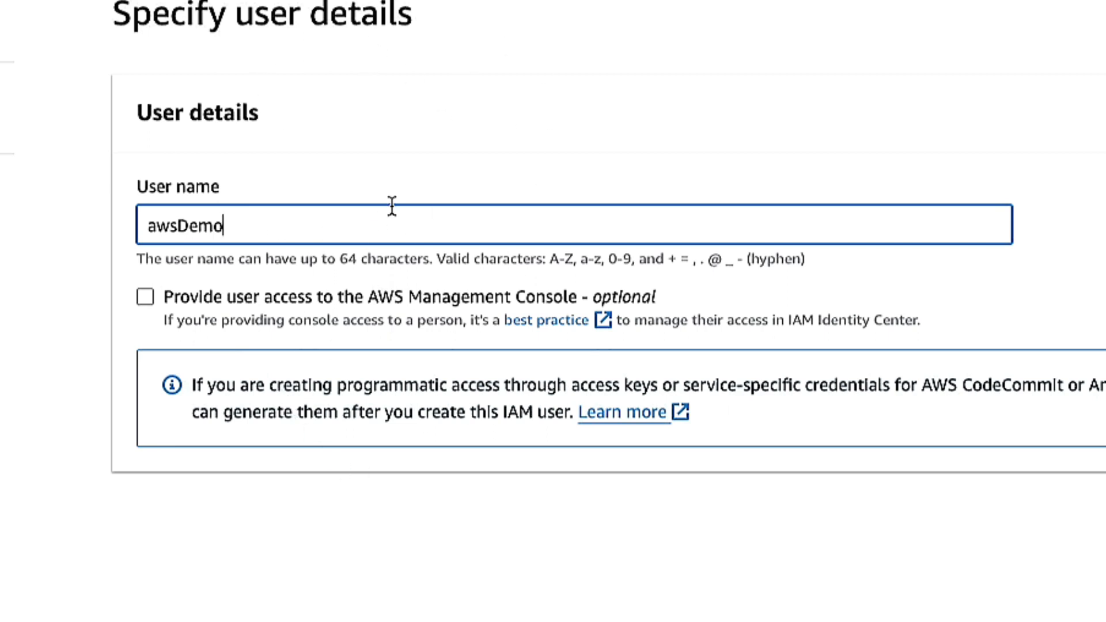
Provide the user with access to the AWS Management Console and set the user type to "I want to create an IAM user".
click(147, 296)
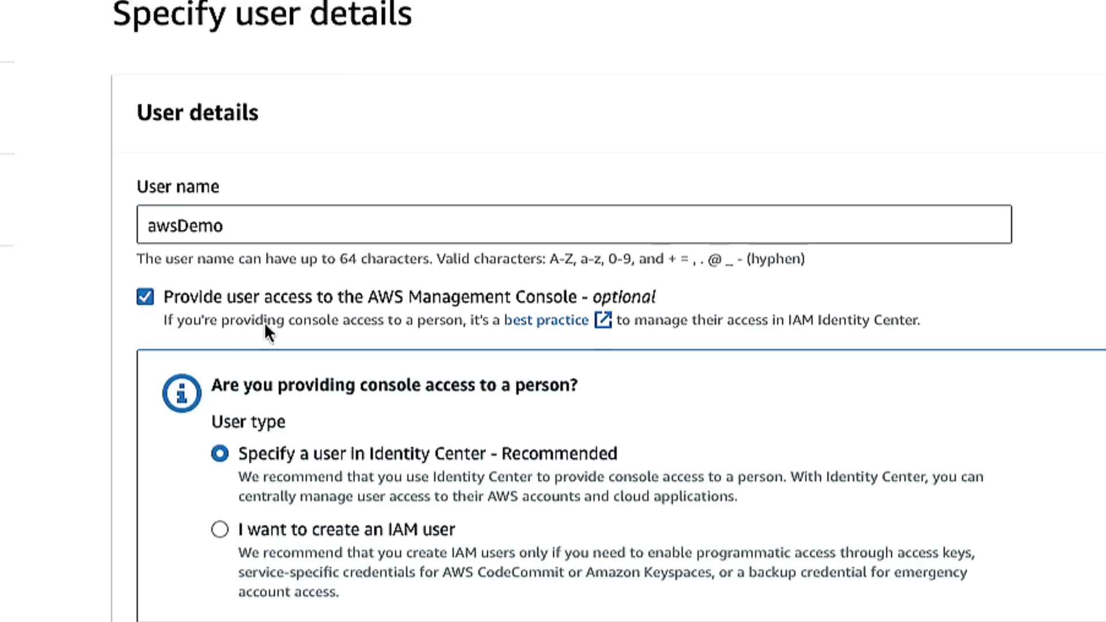
scroll(338, 319, down, 1)
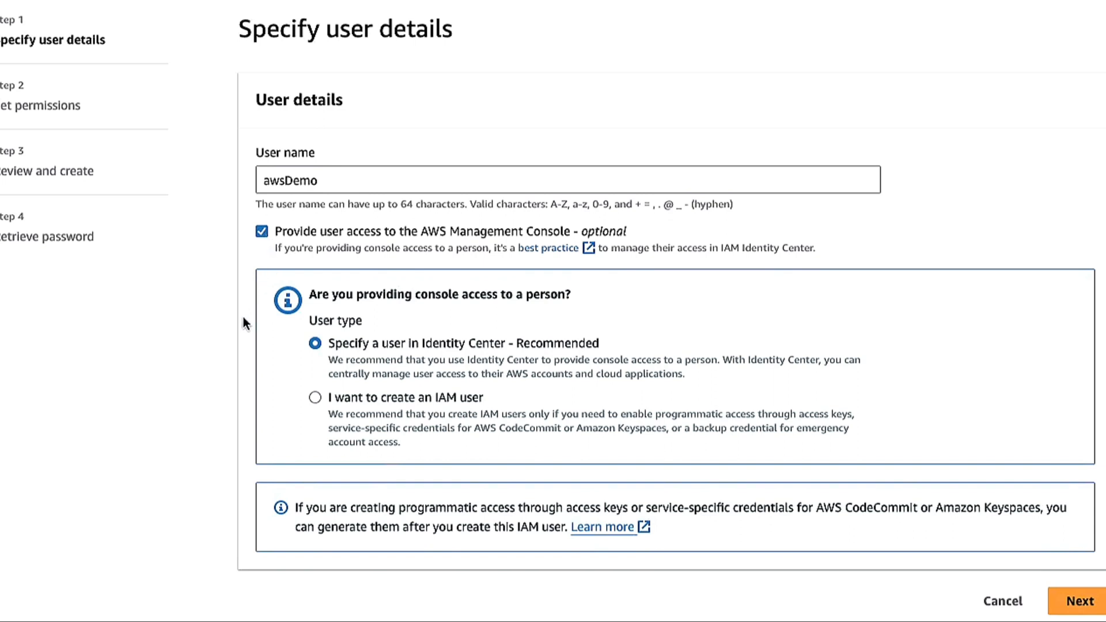
scroll(243, 322, up, 1)
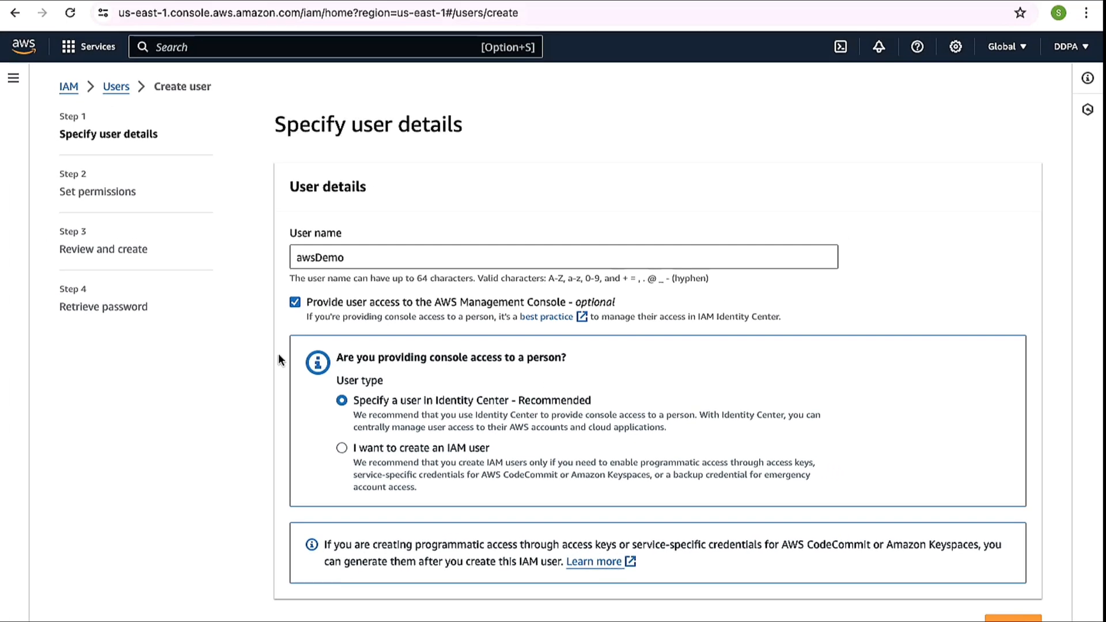
scroll(278, 354, down, 1)
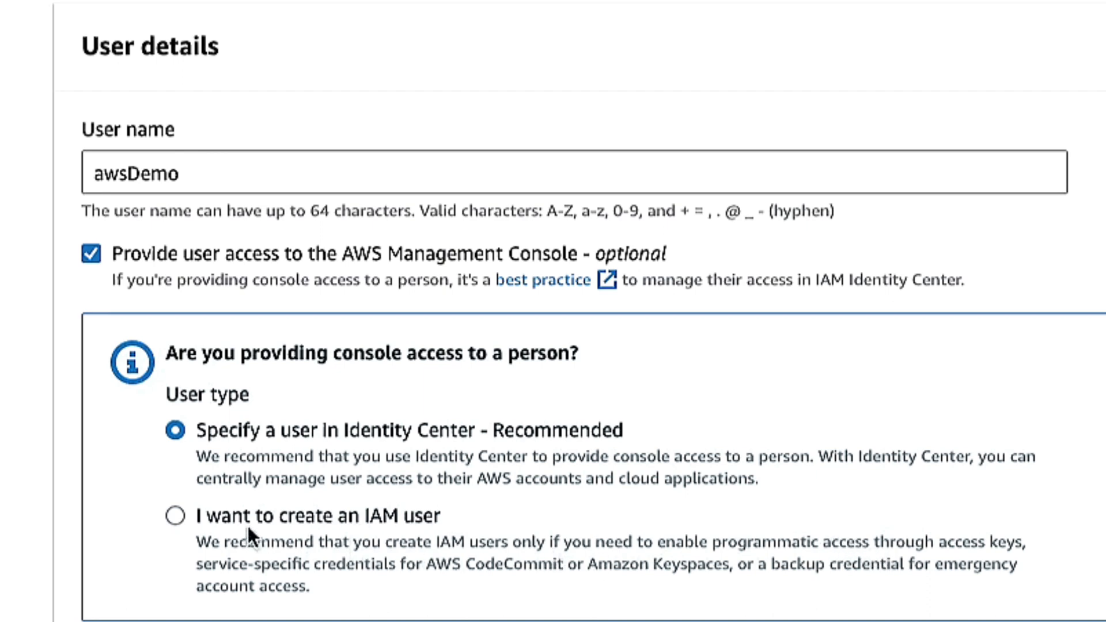
click(174, 516)
scroll(247, 566, down, 3)
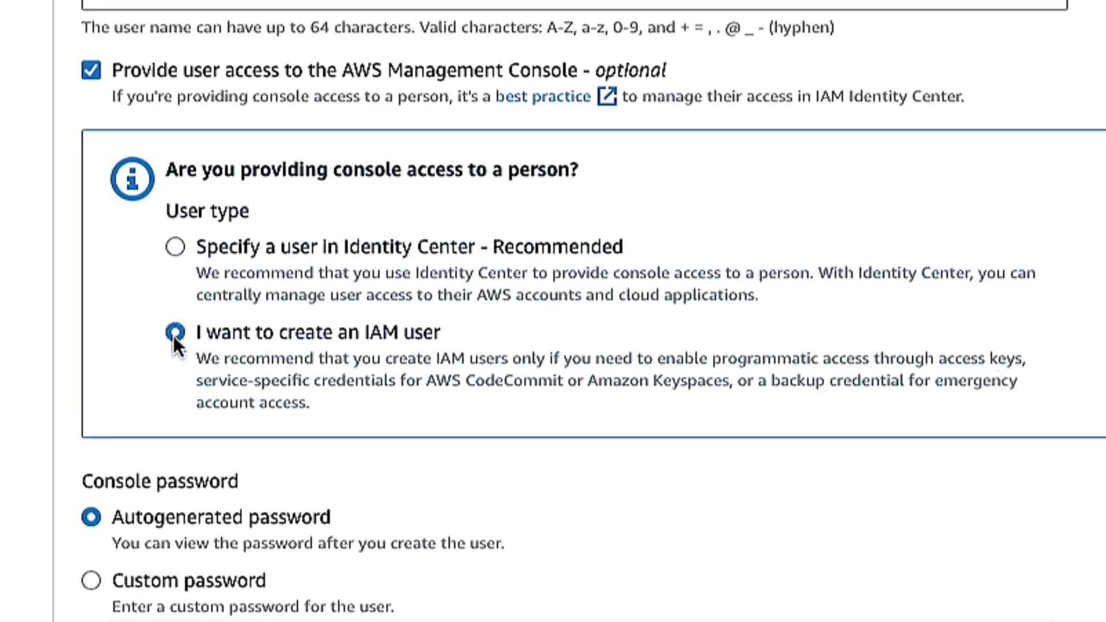
scroll(174, 337, up, 1)
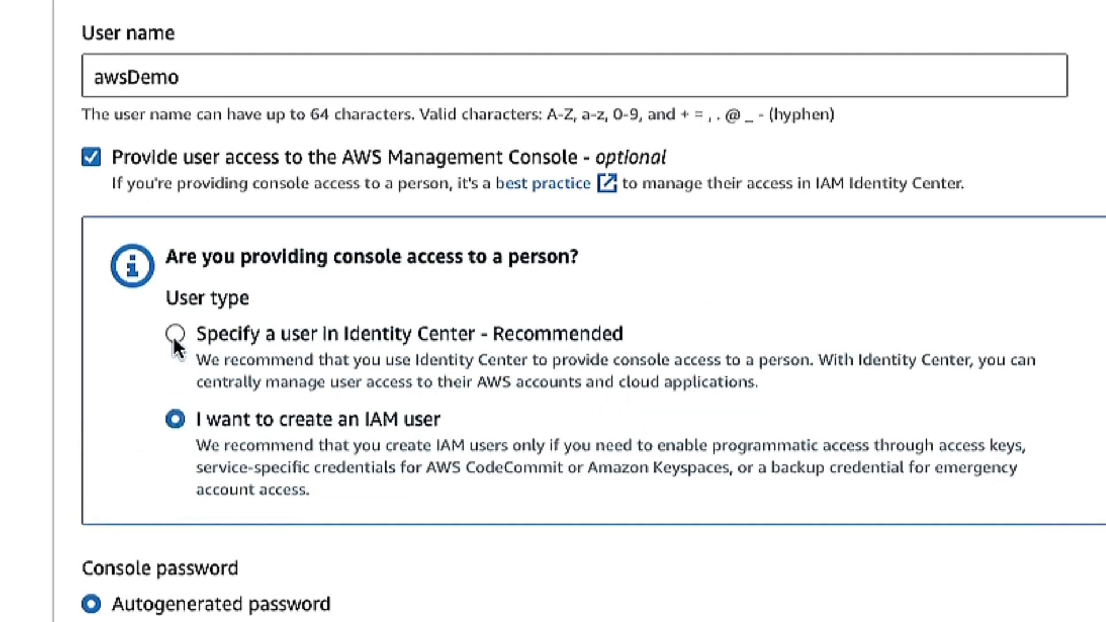
scroll(216, 426, down, 1)
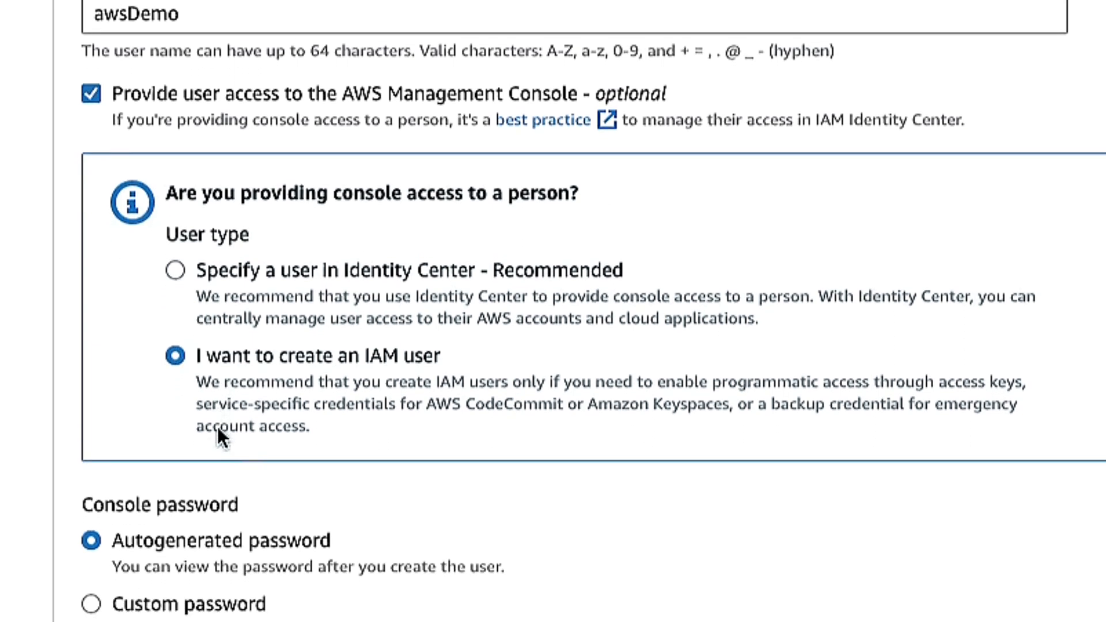
scroll(216, 426, down, 1)
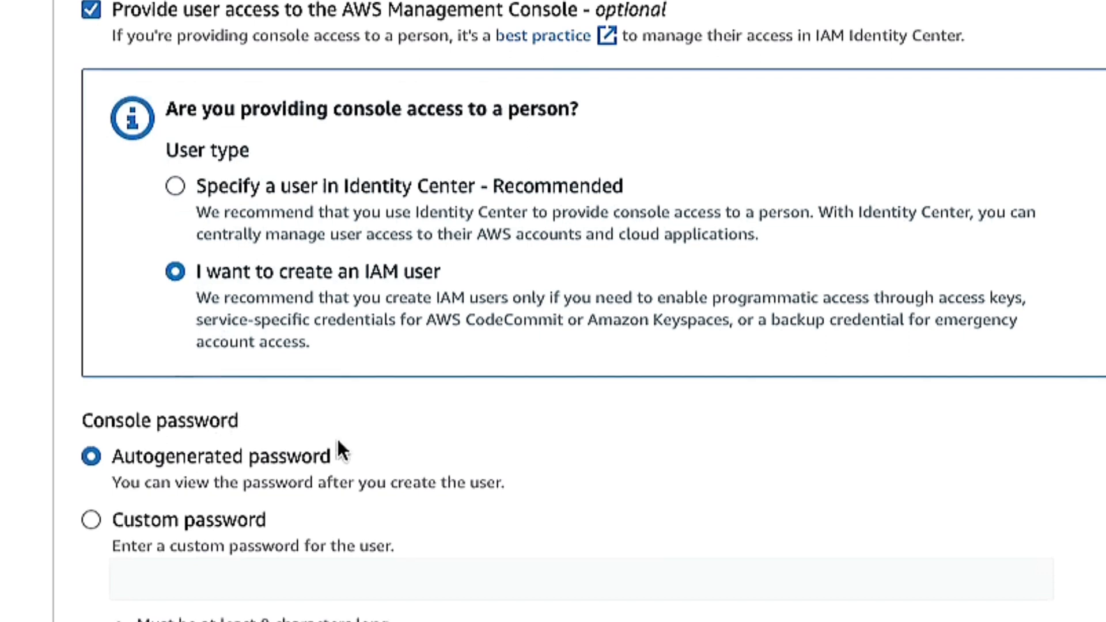
scroll(336, 436, down, 2)
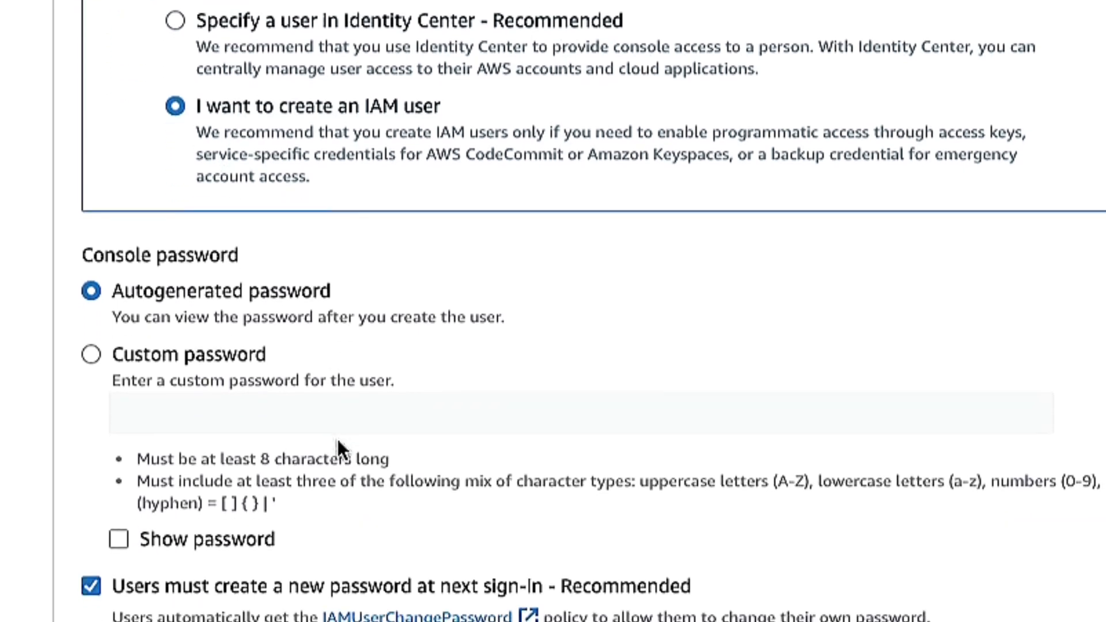
scroll(261, 361, up, 2)
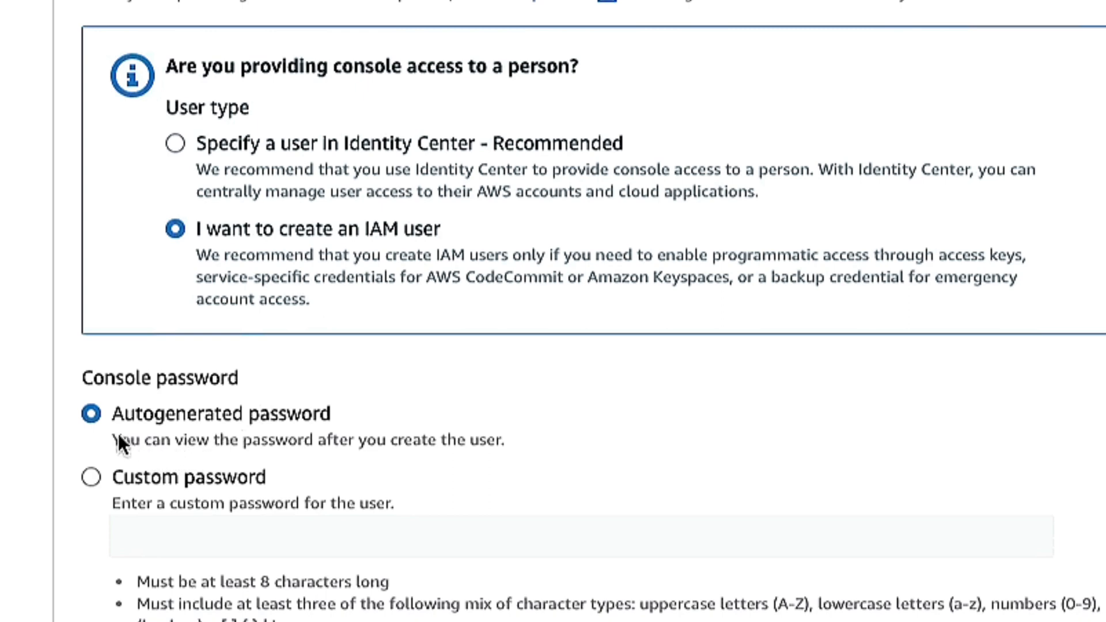
scroll(328, 444, down, 1)
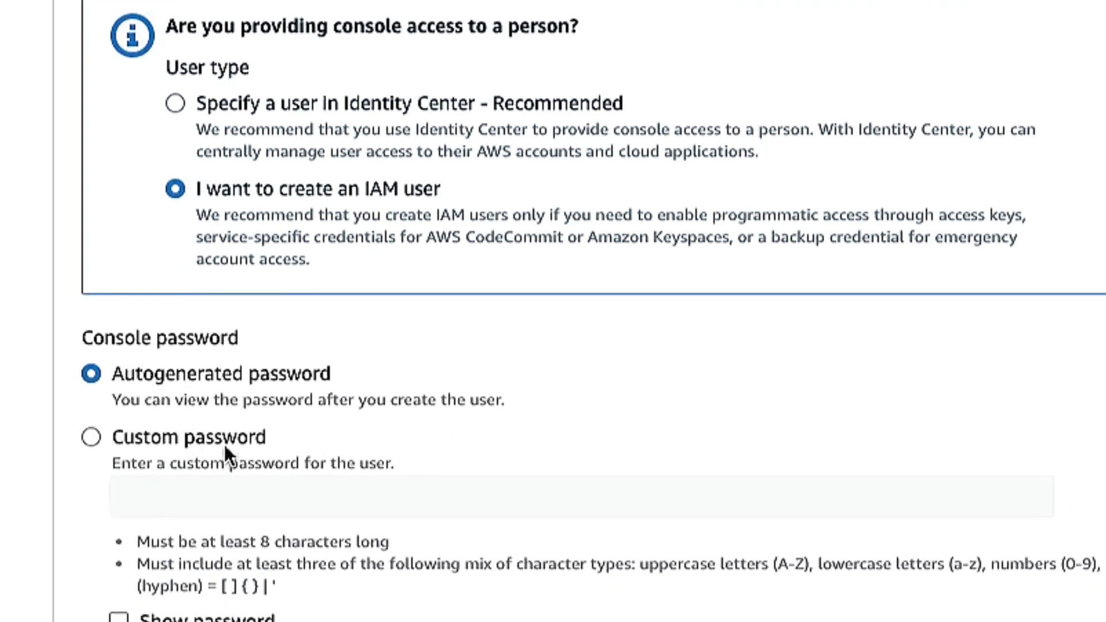
click(91, 436)
click(188, 500)
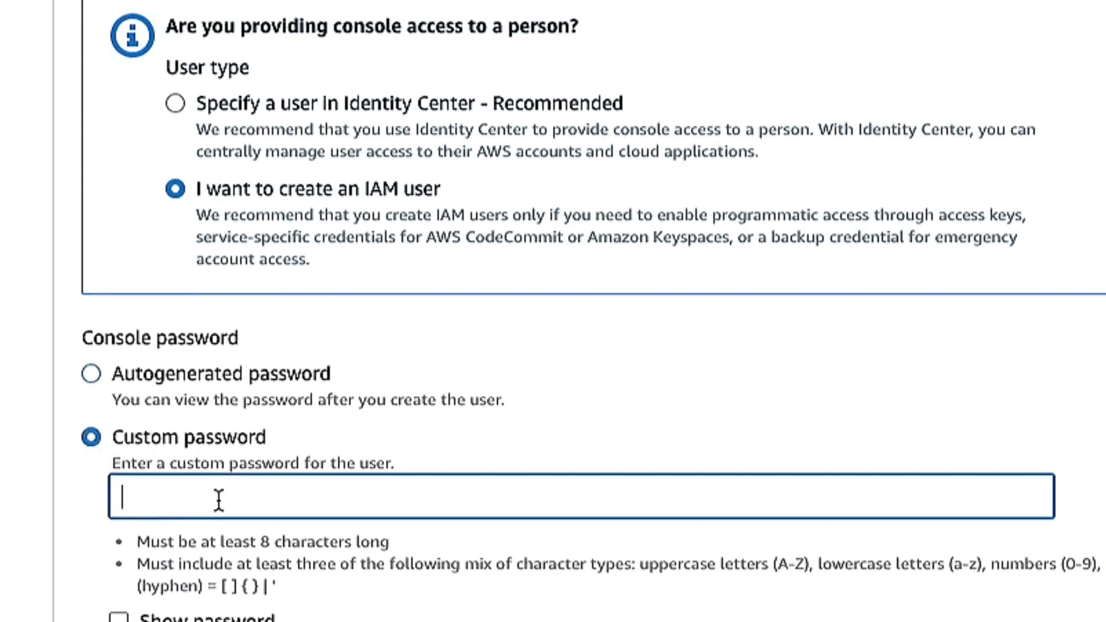
click(91, 374)
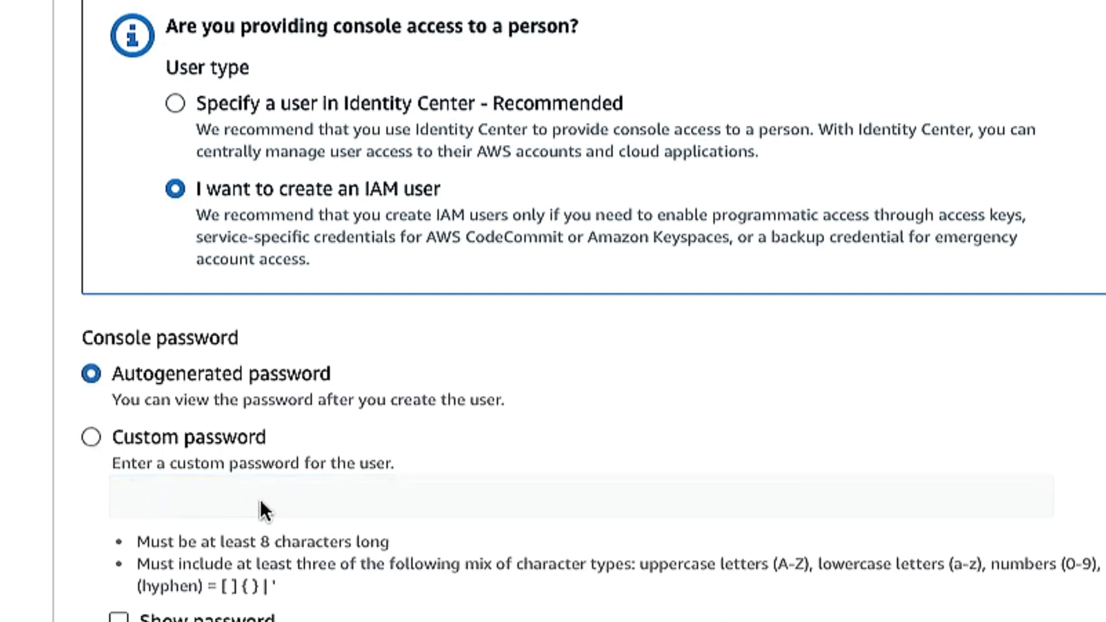
Clear the Show password option and the requirement that users create a new password at next sign-in.
scroll(285, 562, down, 1)
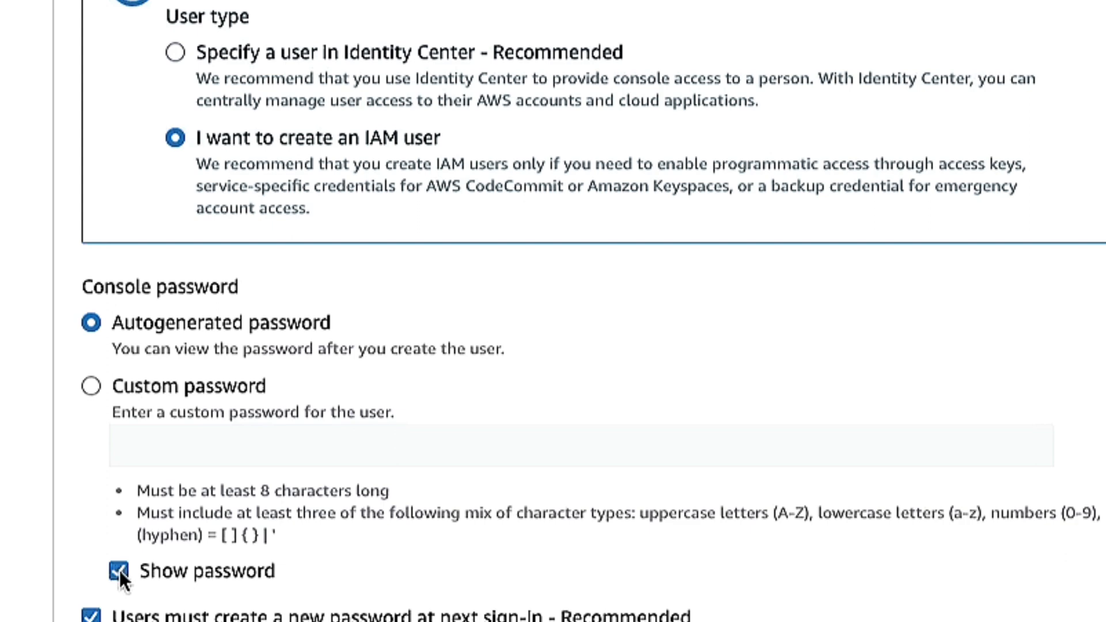
click(118, 570)
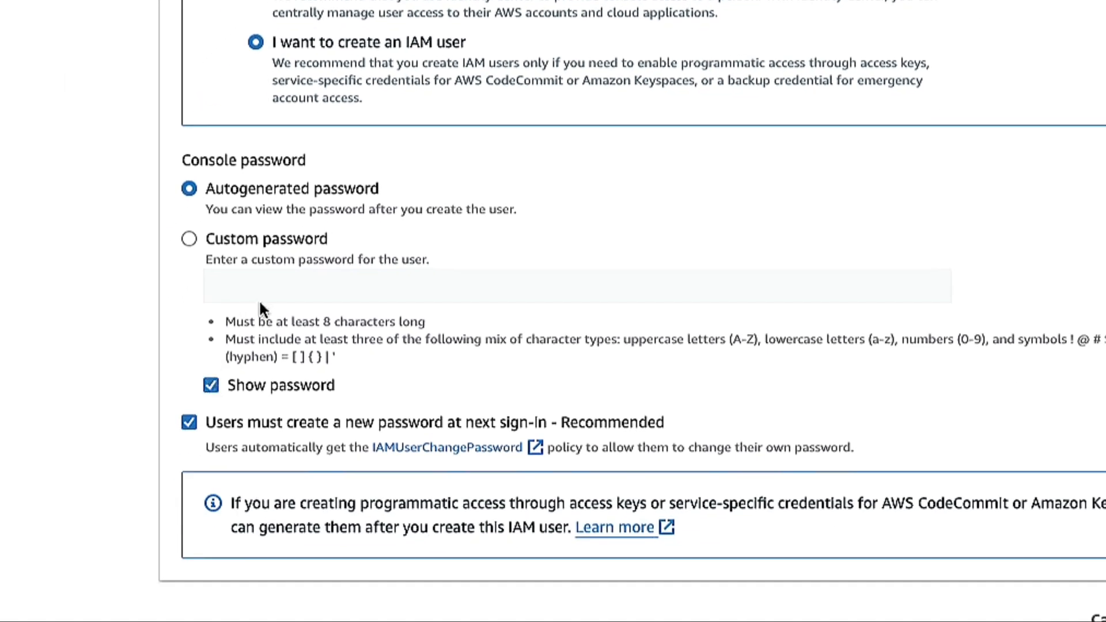
click(211, 384)
scroll(321, 358, down, 1)
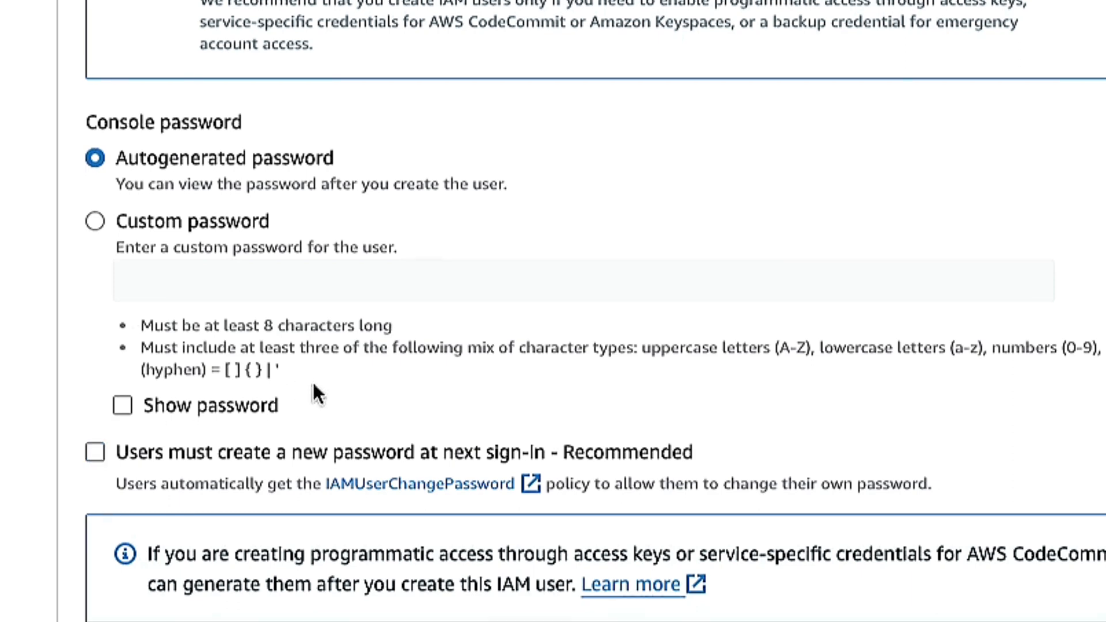
scroll(179, 338, up, 4)
scroll(178, 338, down, 4)
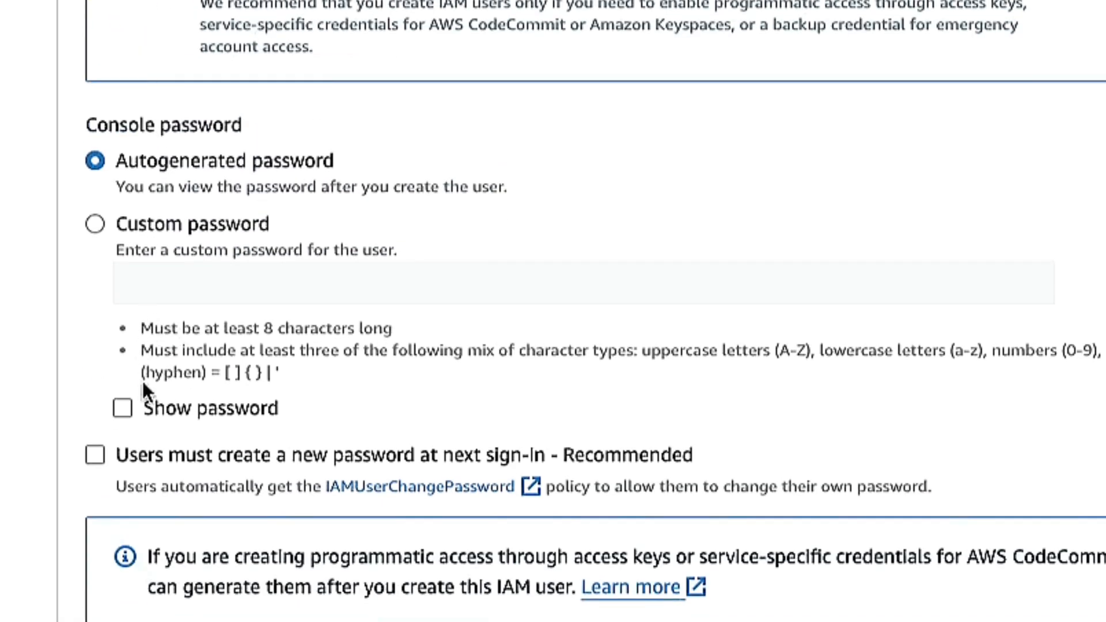
Switch the console password to a custom one, enter the user's password, and continue to the permissions settings.
click(97, 221)
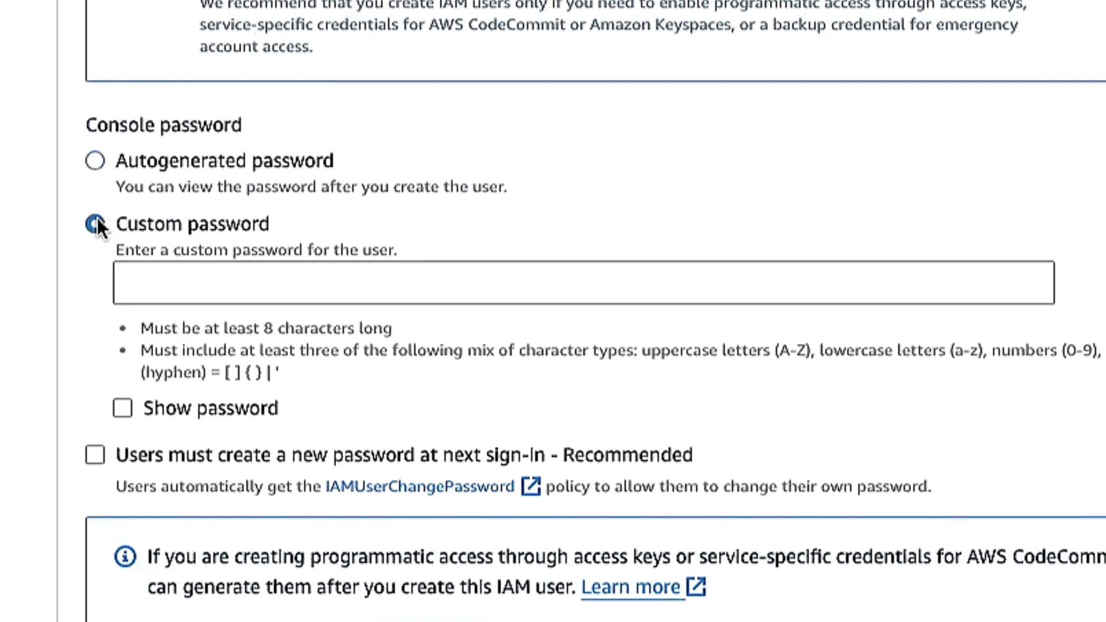
click(161, 279)
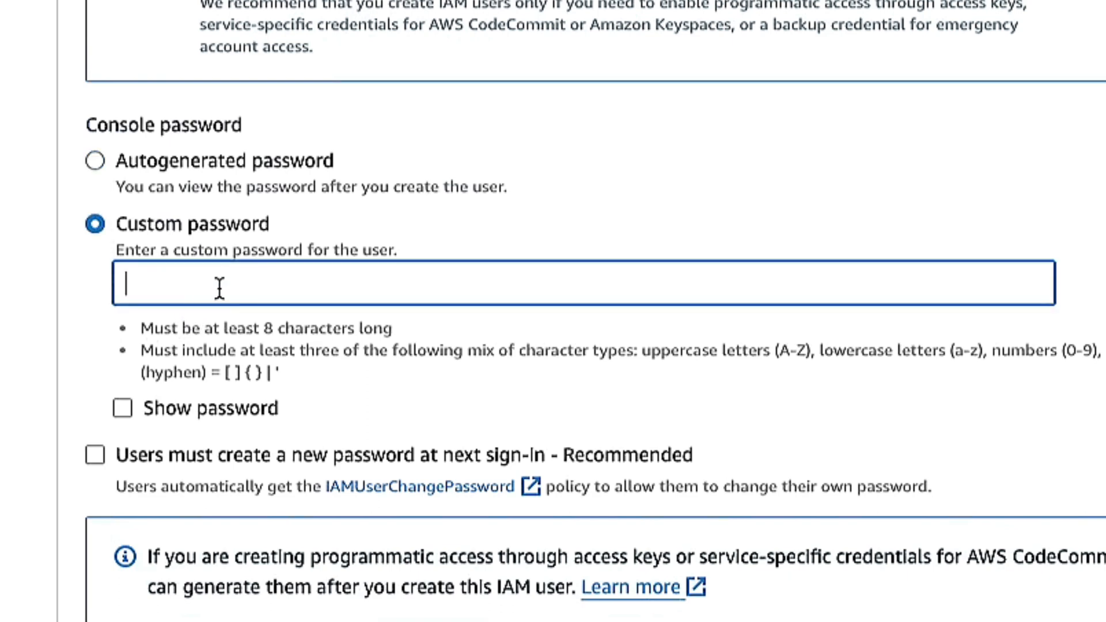
text(••••••••••••)
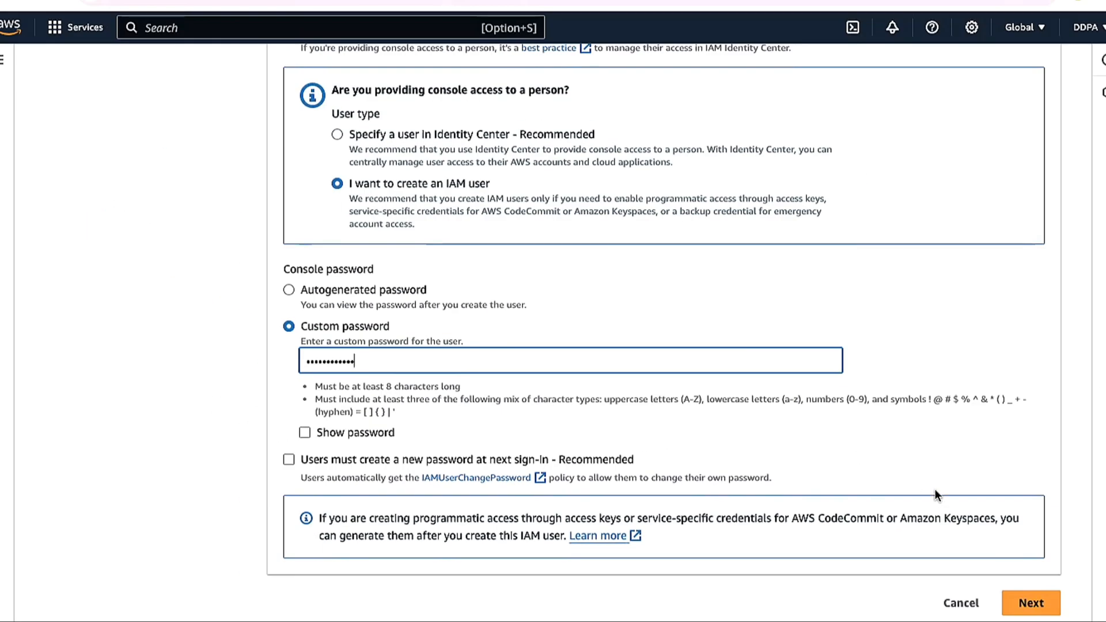
click(1031, 604)
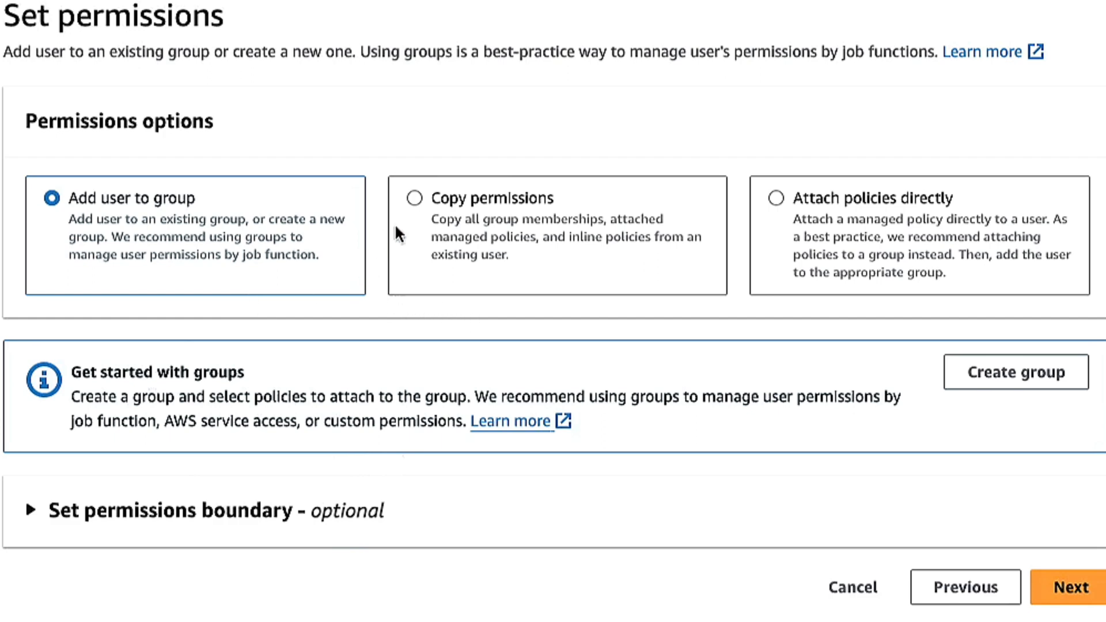
Choose the Copy permissions option and view the existing users with their attached policies.
click(415, 197)
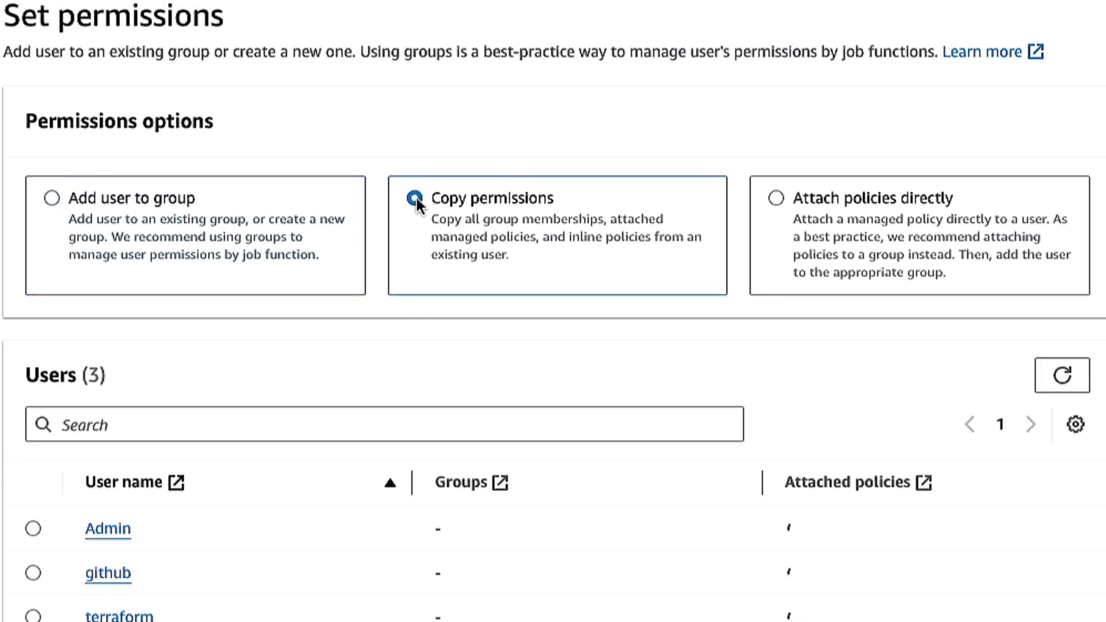
scroll(378, 348, down, 1)
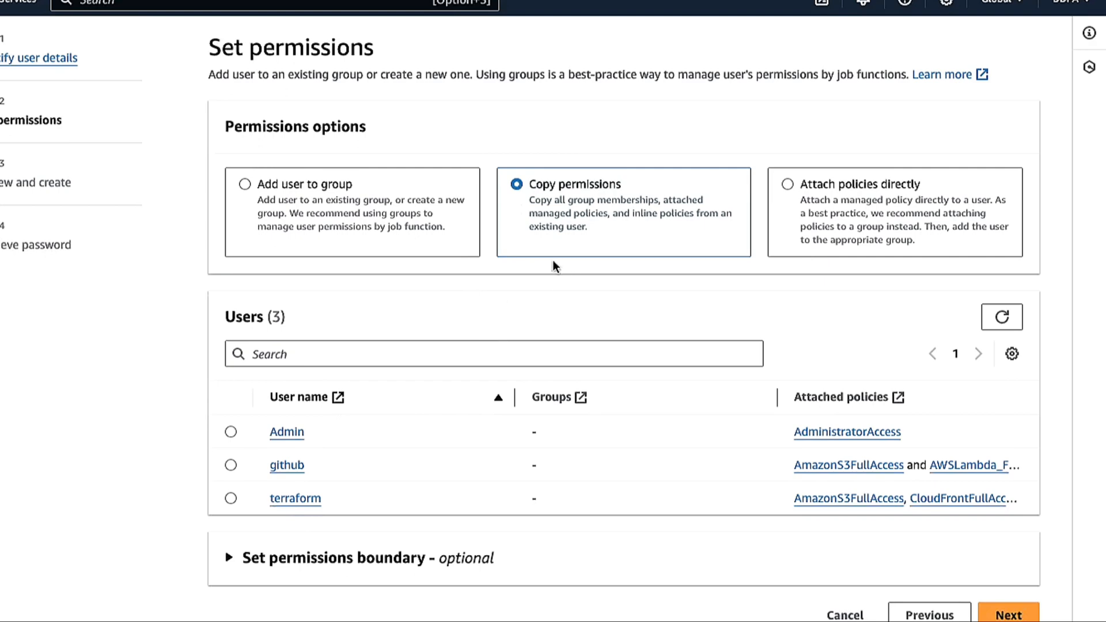
scroll(683, 277, down, 1)
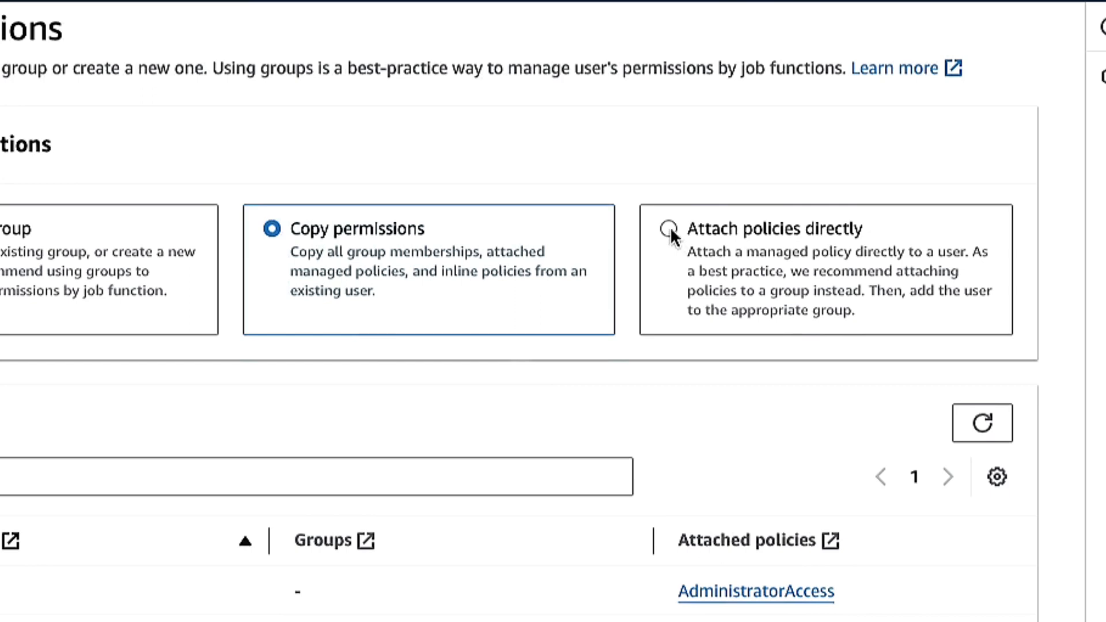
Set the permissions option to Attach policies directly and select the AdministratorAccess policy.
click(668, 228)
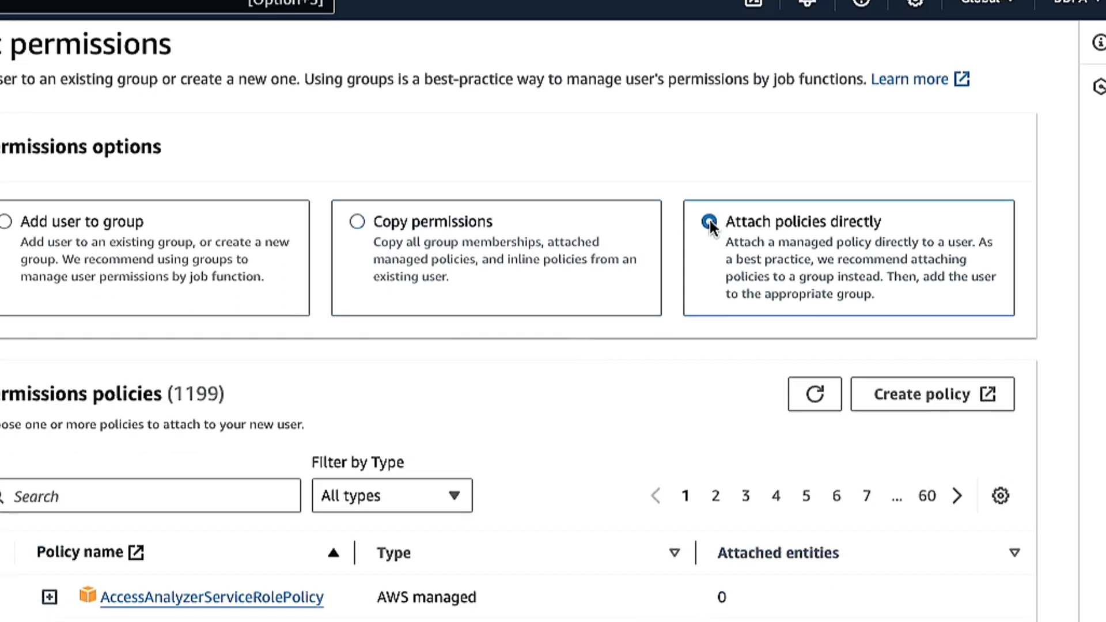
scroll(540, 390, down, 1)
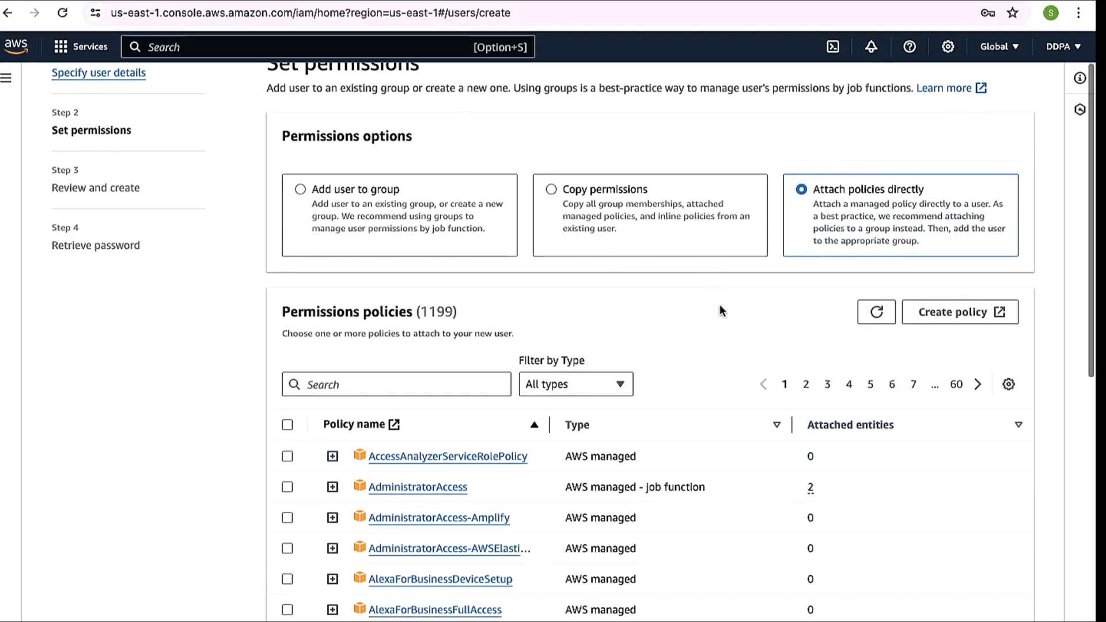
scroll(720, 305, up, 1)
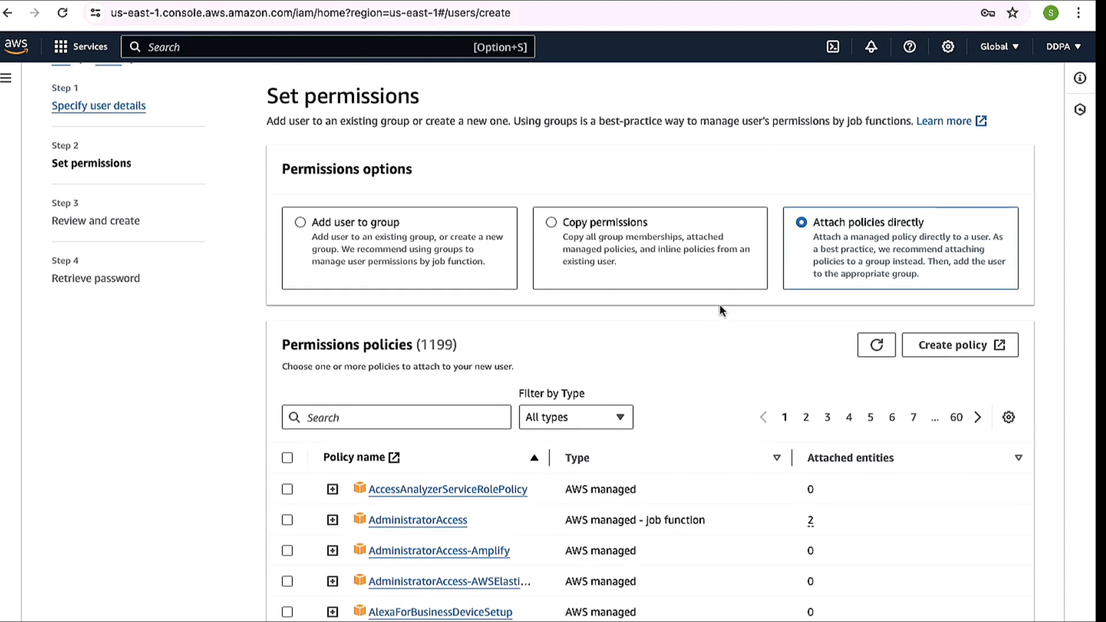
scroll(720, 305, down, 2)
scroll(720, 305, up, 2)
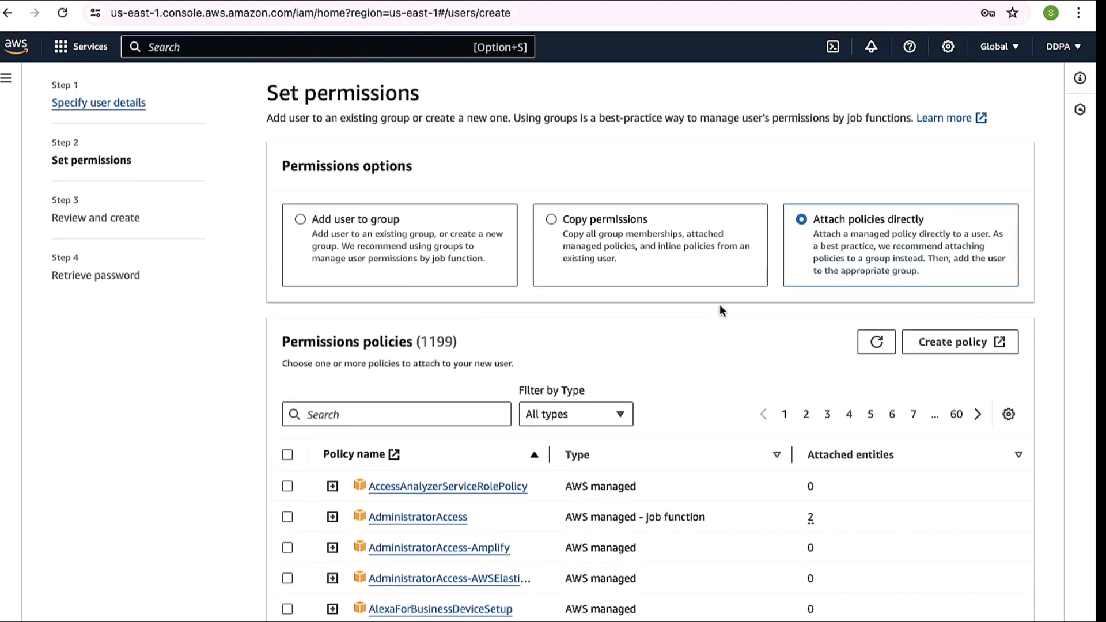
scroll(719, 305, down, 2)
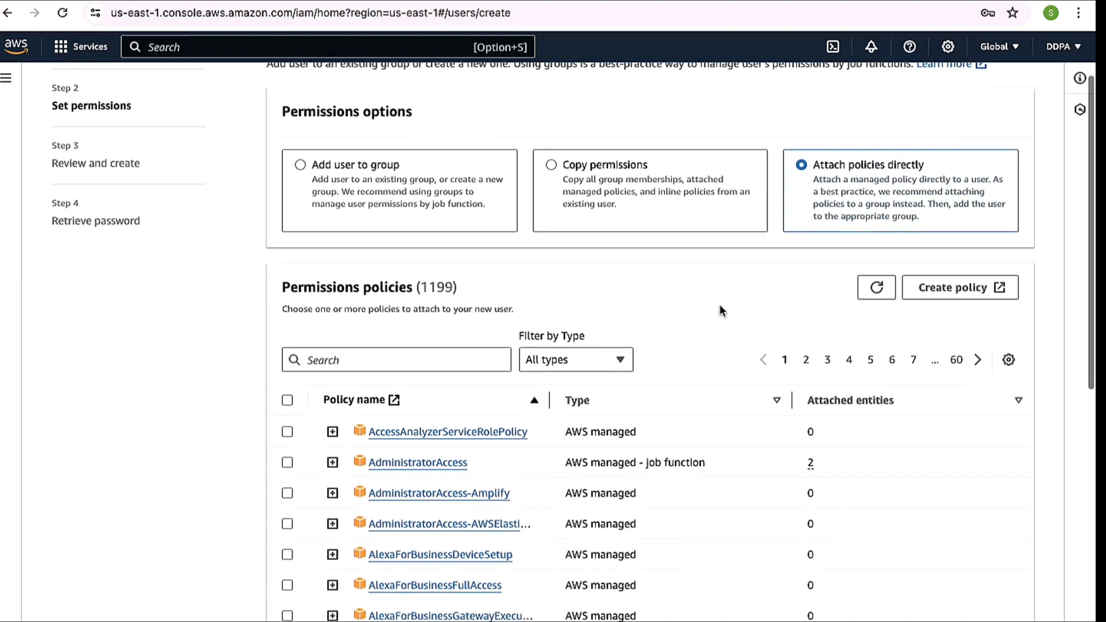
scroll(385, 464, down, 1)
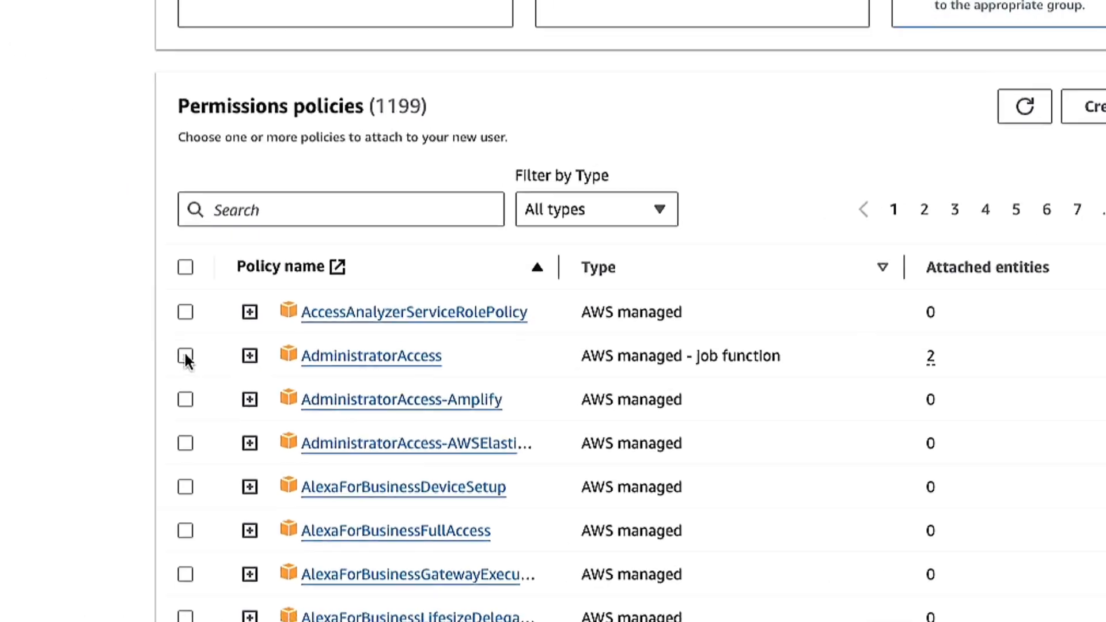
click(185, 355)
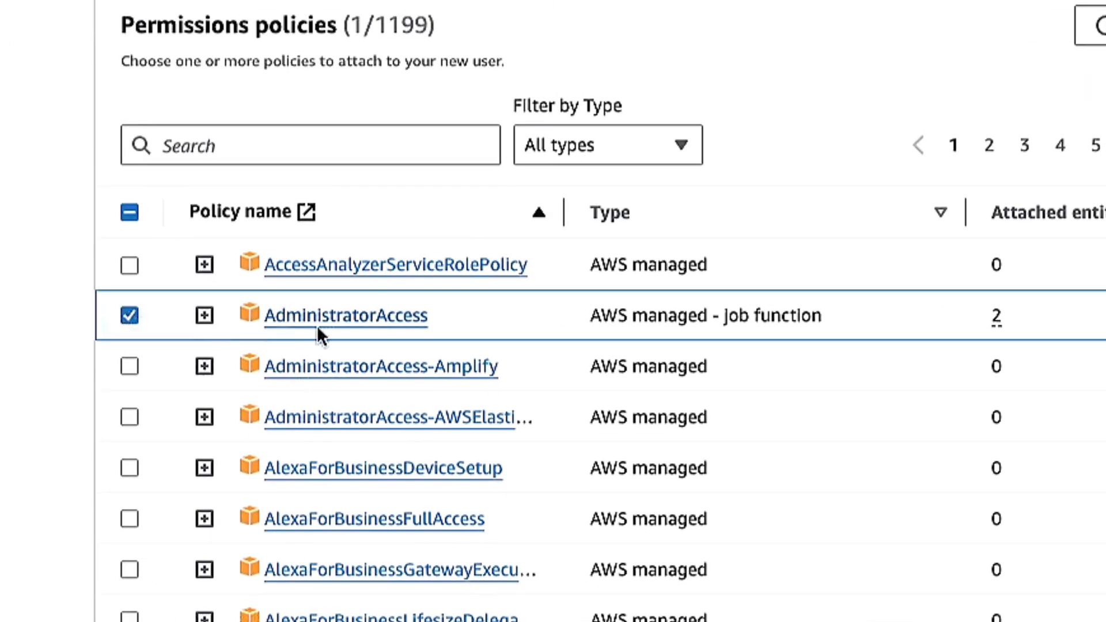
Expand the AdministratorAccess policy, examine its JSON statement's effect, action and resource, and collapse it again.
scroll(429, 322, down, 1)
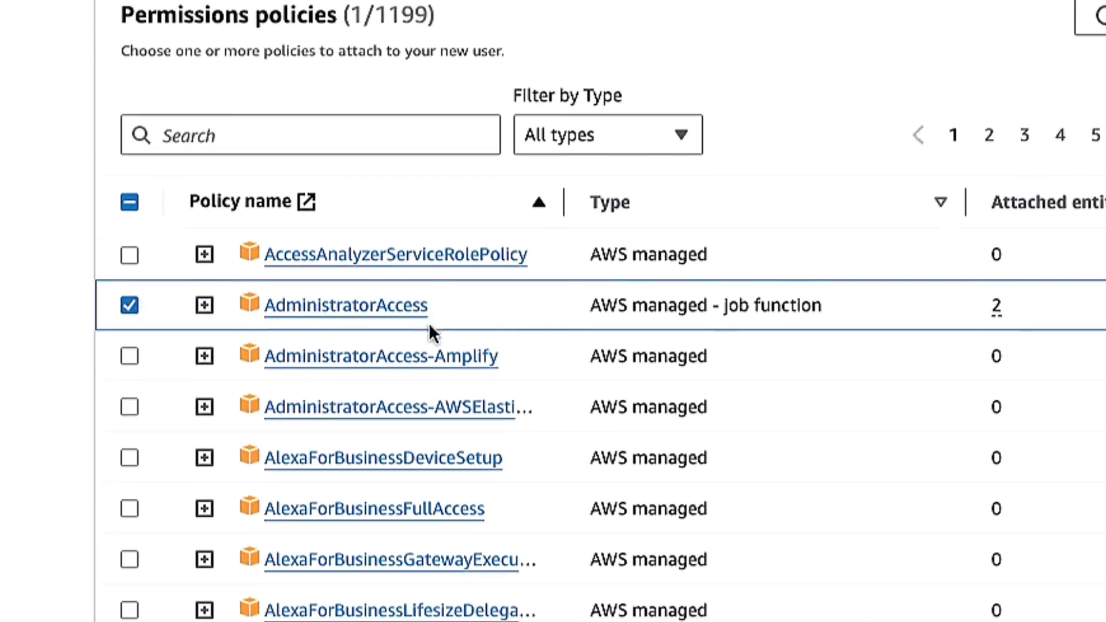
scroll(428, 329, up, 3)
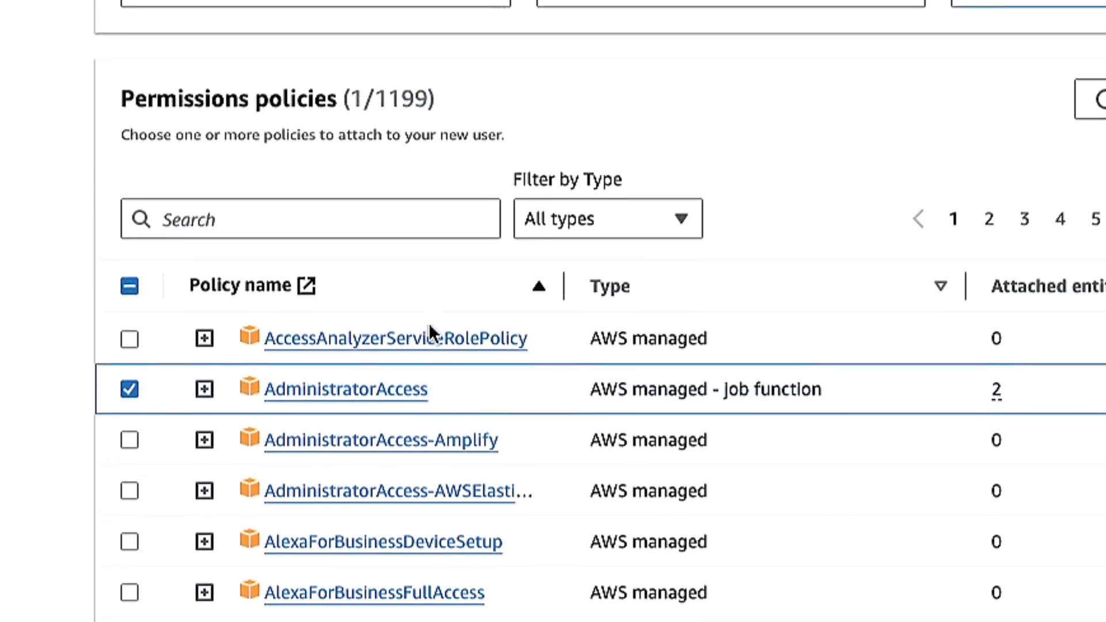
scroll(429, 322, down, 1)
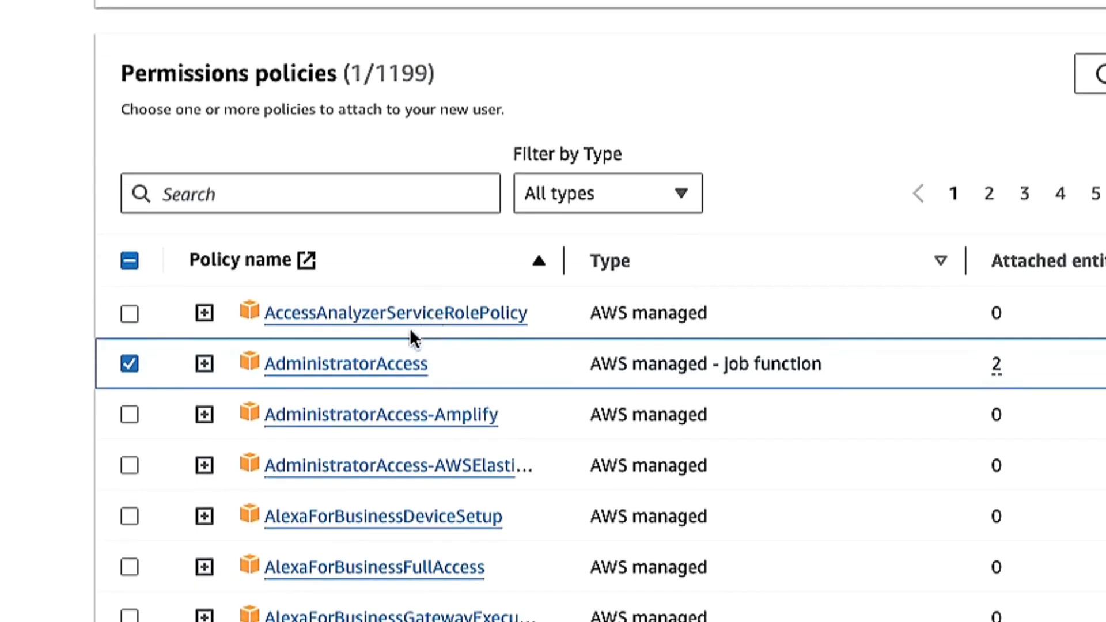
click(203, 364)
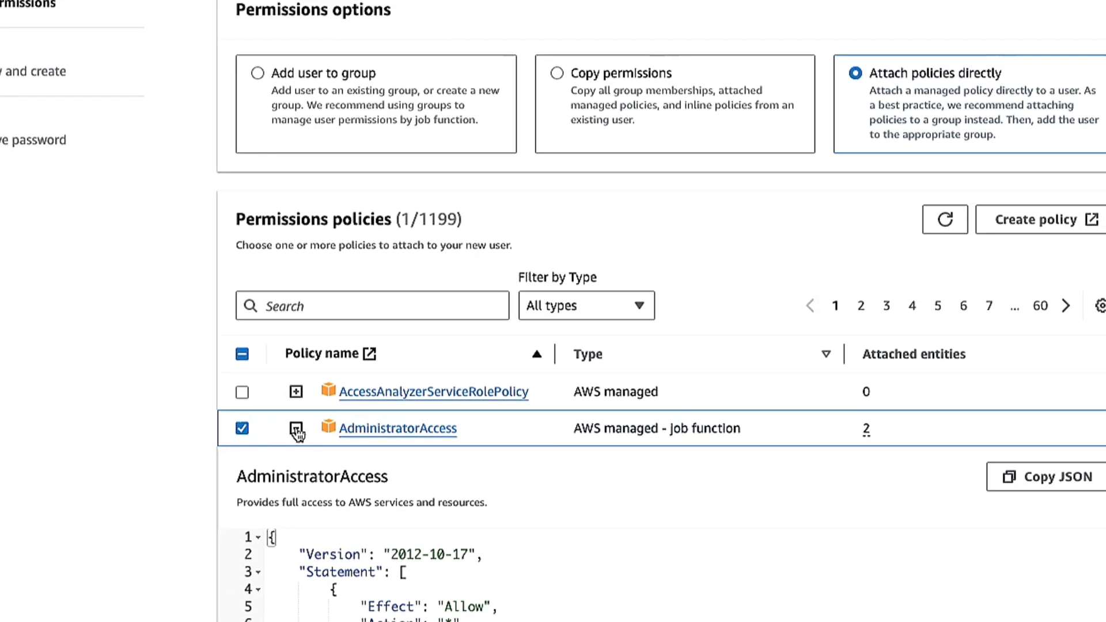
scroll(343, 483, down, 2)
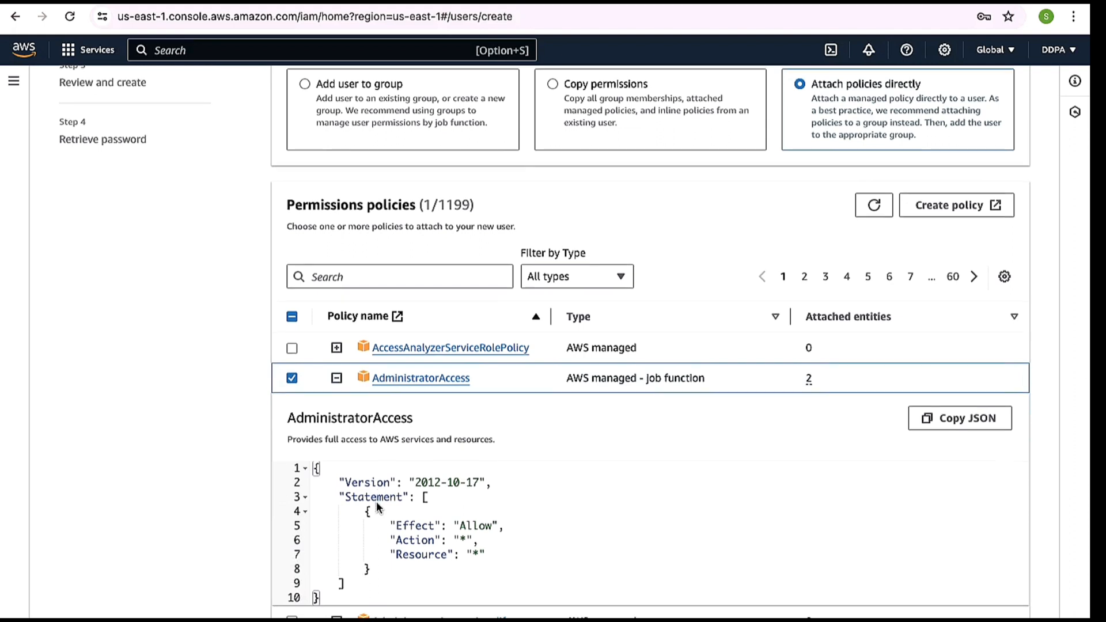
scroll(340, 521, down, 1)
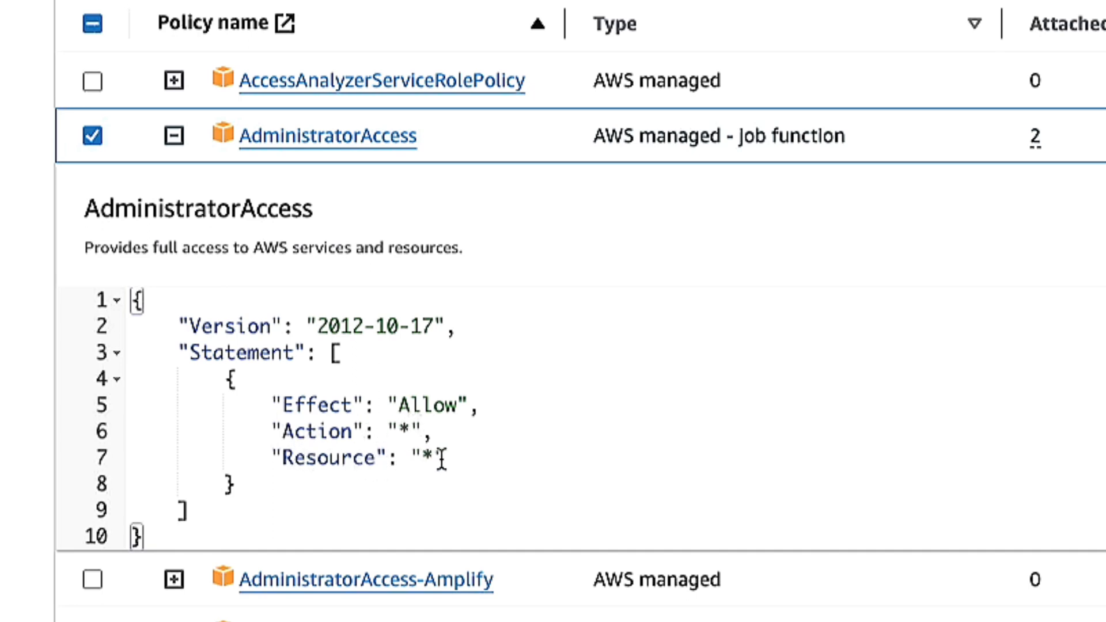
scroll(441, 459, down, 1)
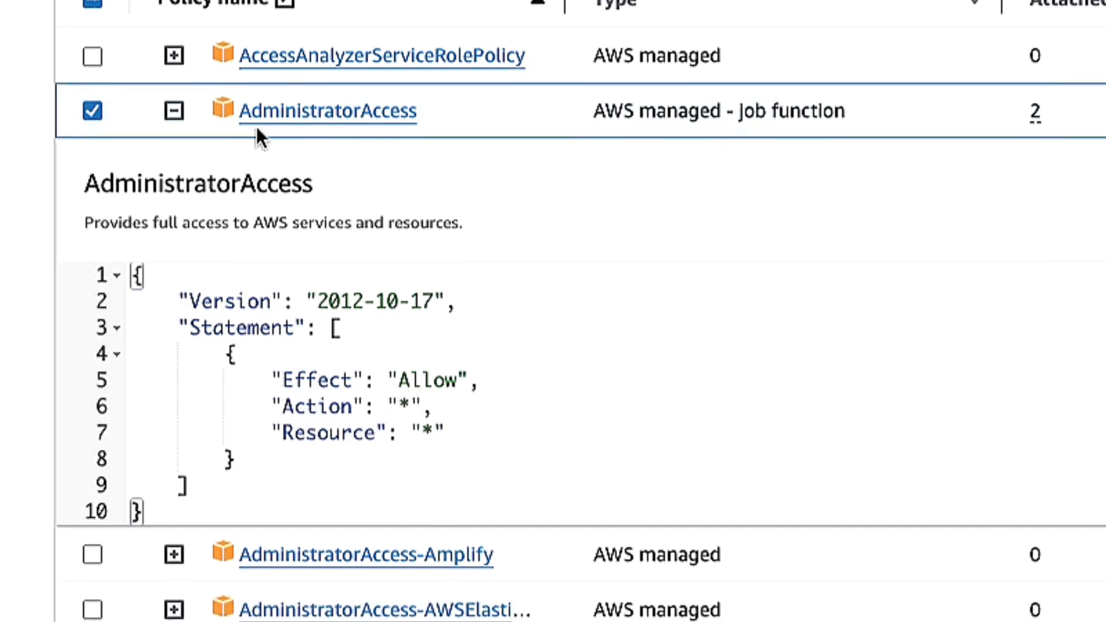
scroll(407, 231, down, 3)
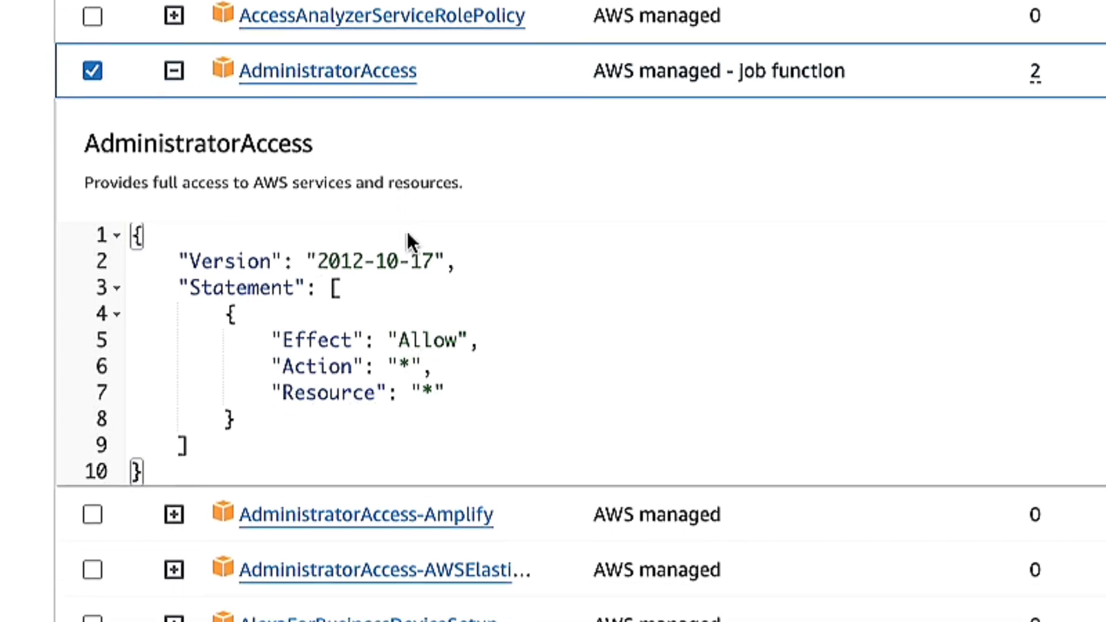
scroll(406, 231, up, 15)
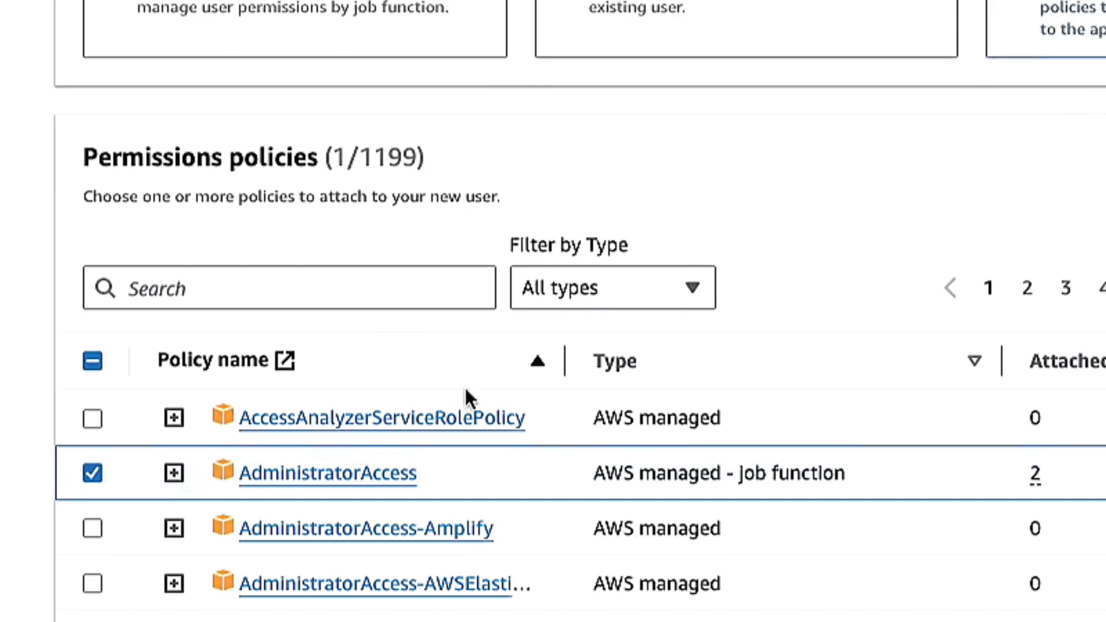
Continue to the review page with the selected policy and create the awsDemo user without tags.
scroll(464, 388, down, 7)
scroll(465, 388, up, 4)
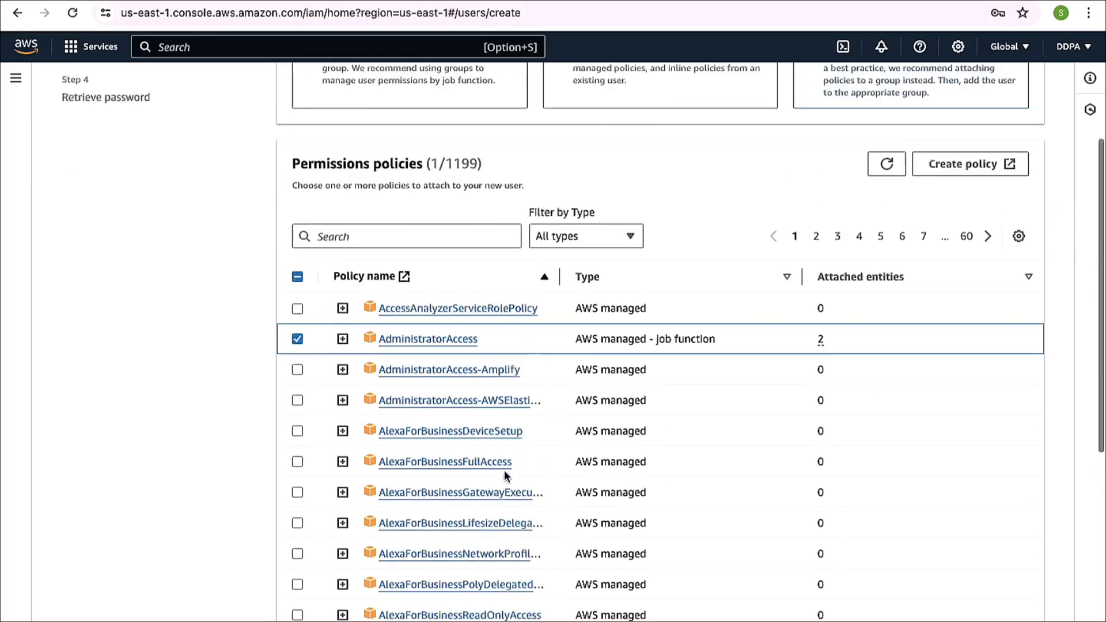
scroll(503, 470, up, 3)
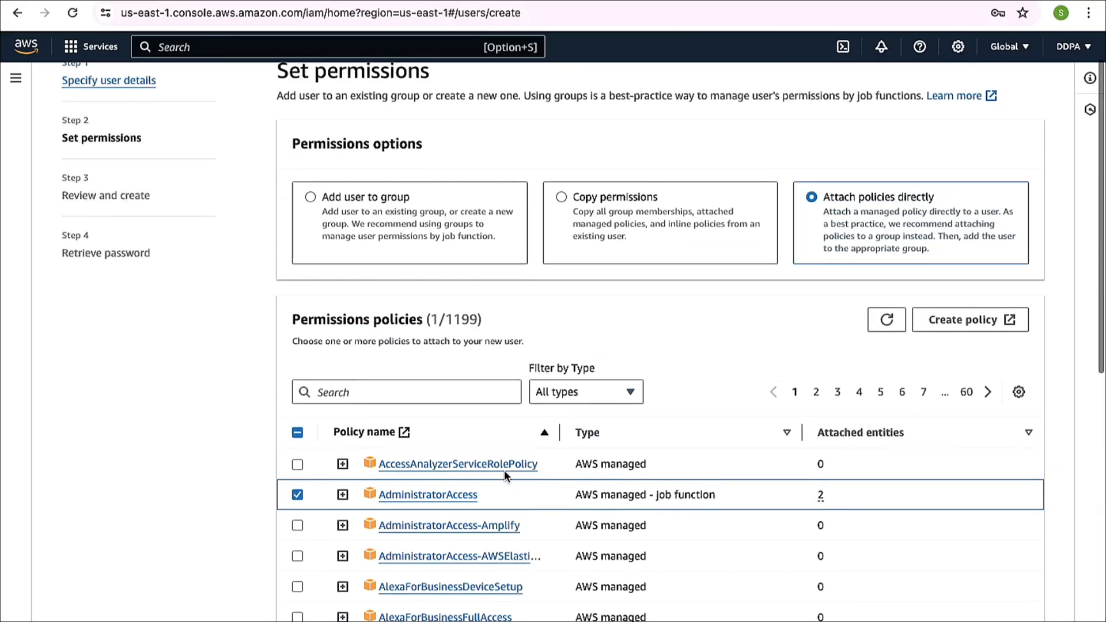
scroll(503, 470, down, 1)
scroll(503, 470, down, 1)
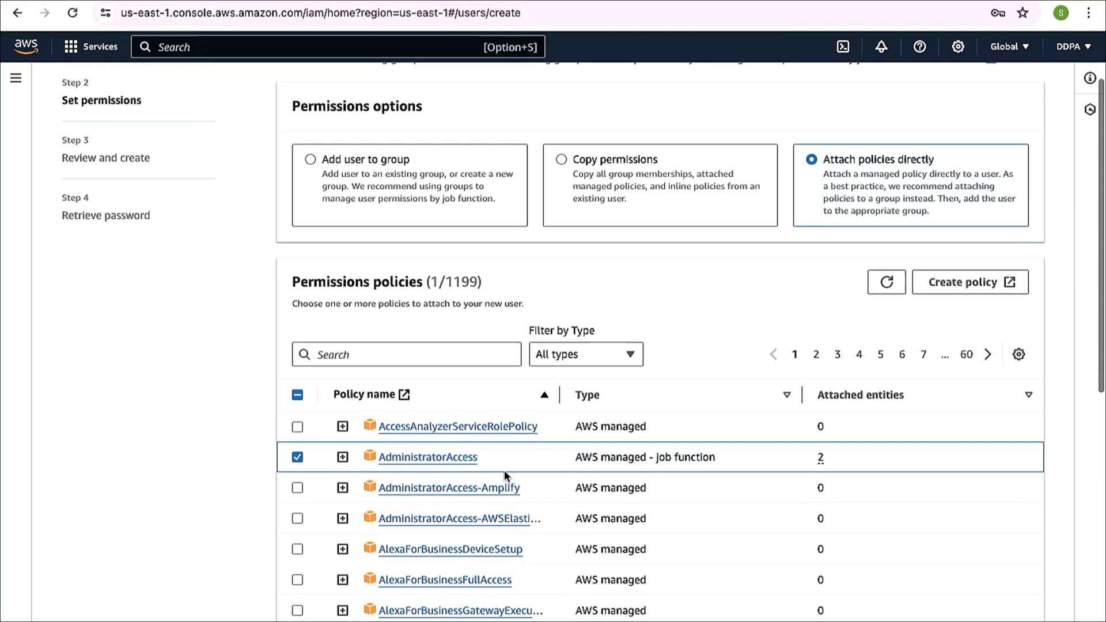
scroll(503, 470, up, 2)
scroll(505, 476, down, 10)
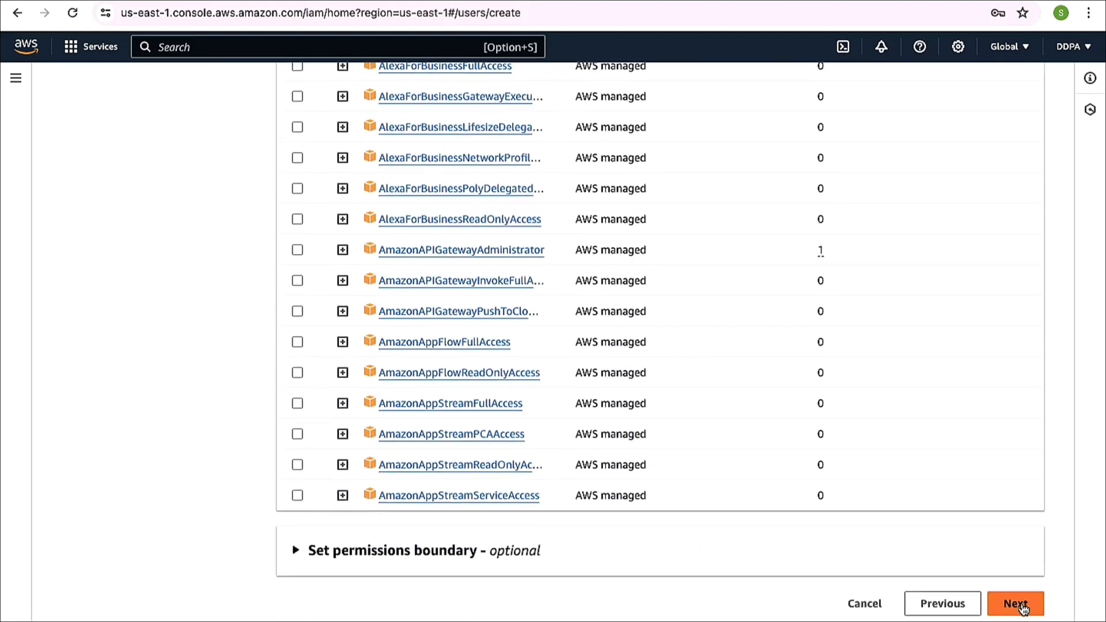
click(1022, 606)
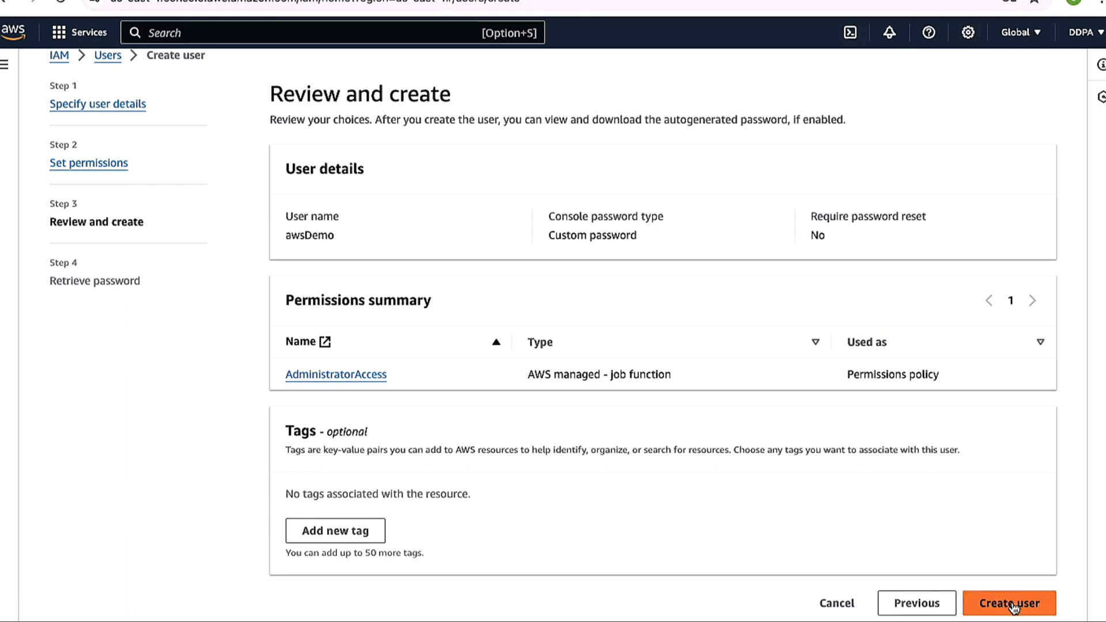
click(1012, 605)
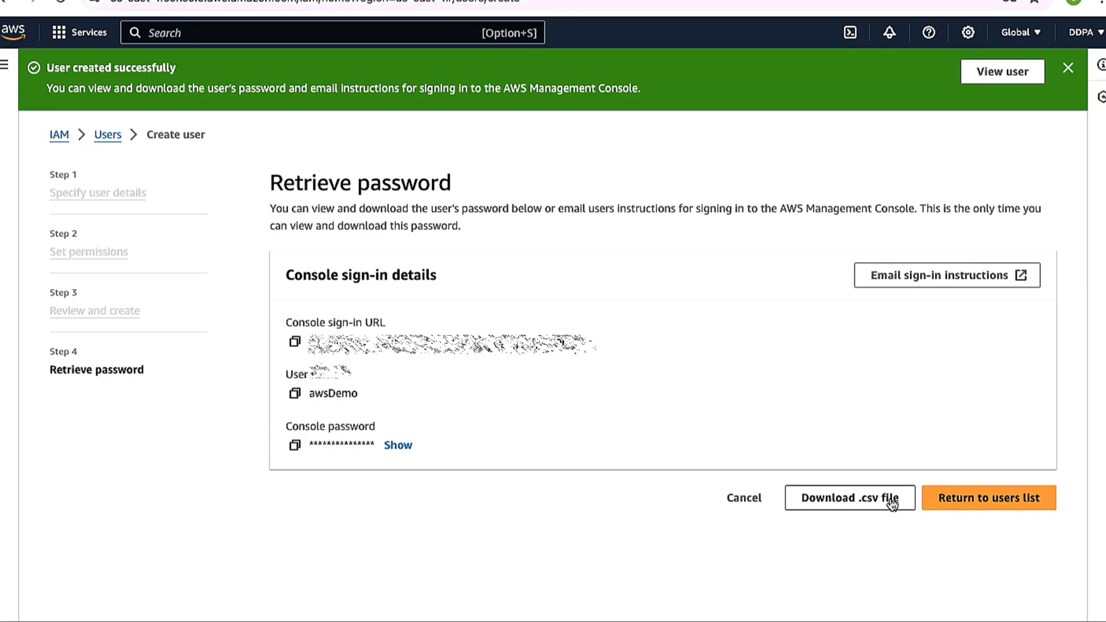
Return to the users list without viewing or downloading the console password, and look across the user table's columns.
click(976, 504)
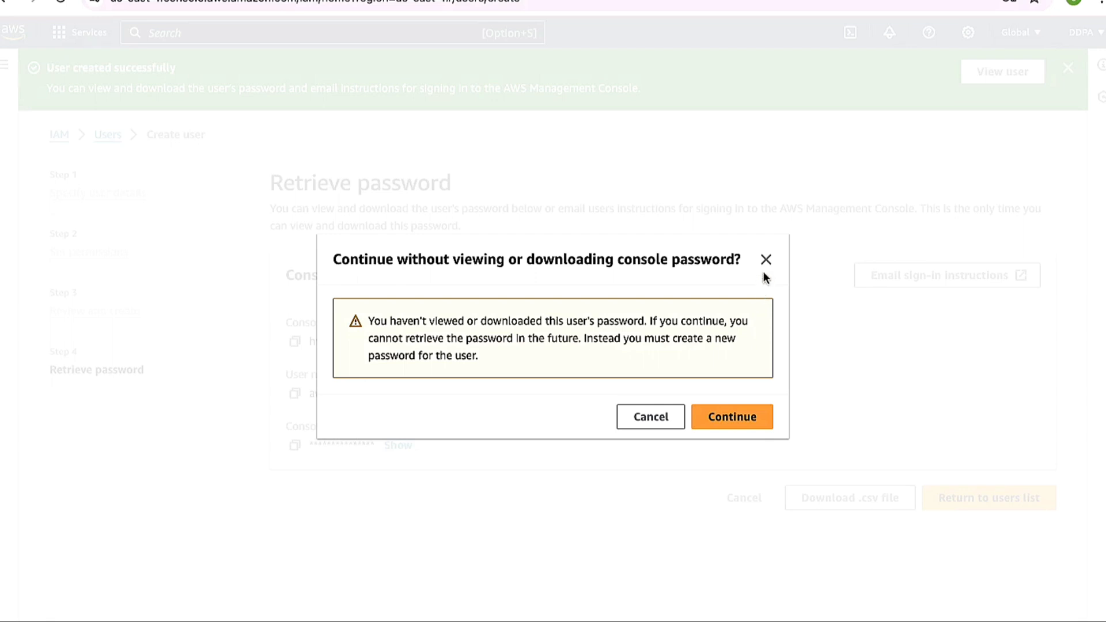
click(740, 418)
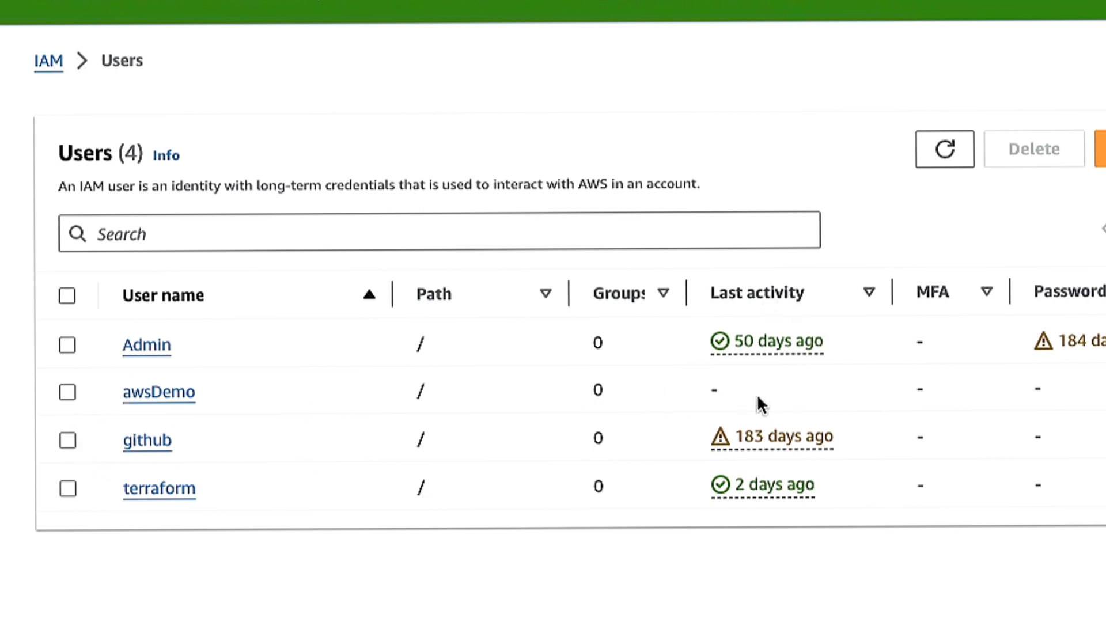
scroll(985, 407, right, 5)
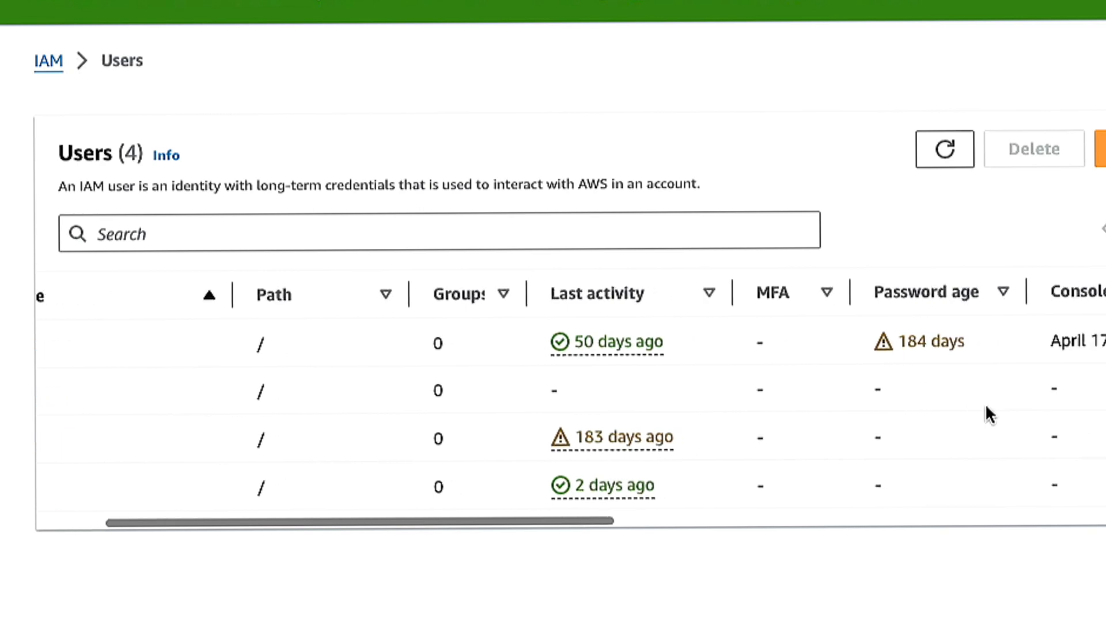
scroll(987, 413, left, 5)
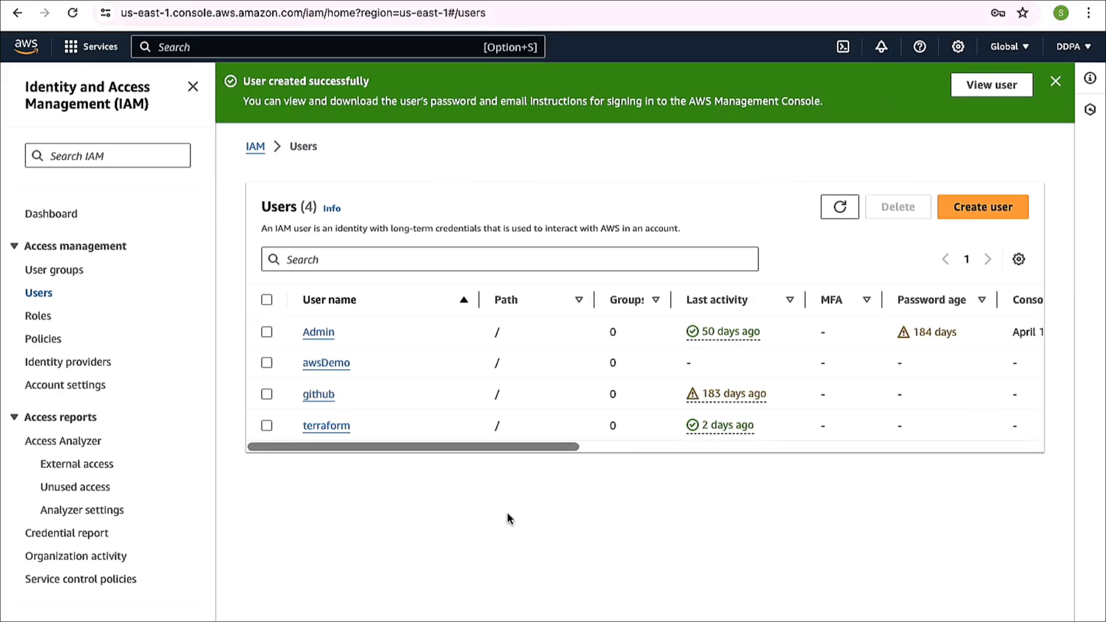